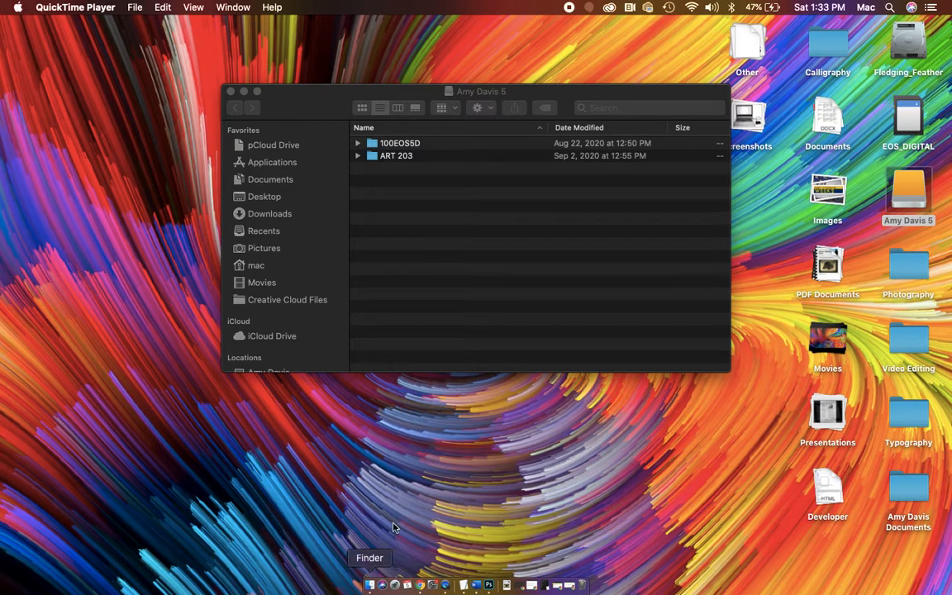
- Switch to the Creative Cloud desktop app and launch Lightroom Classic from the list of all apps
click(891, 7)
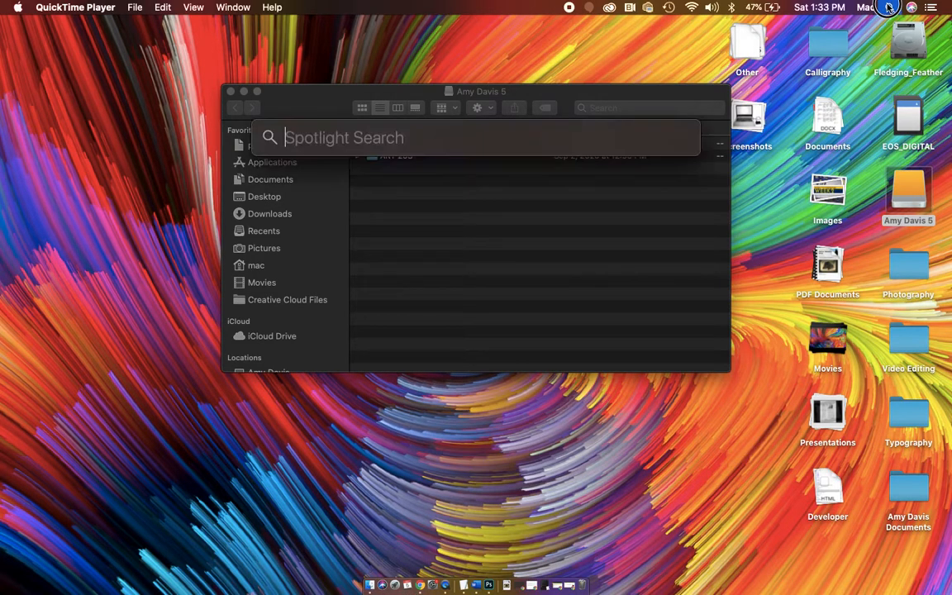
click(609, 7)
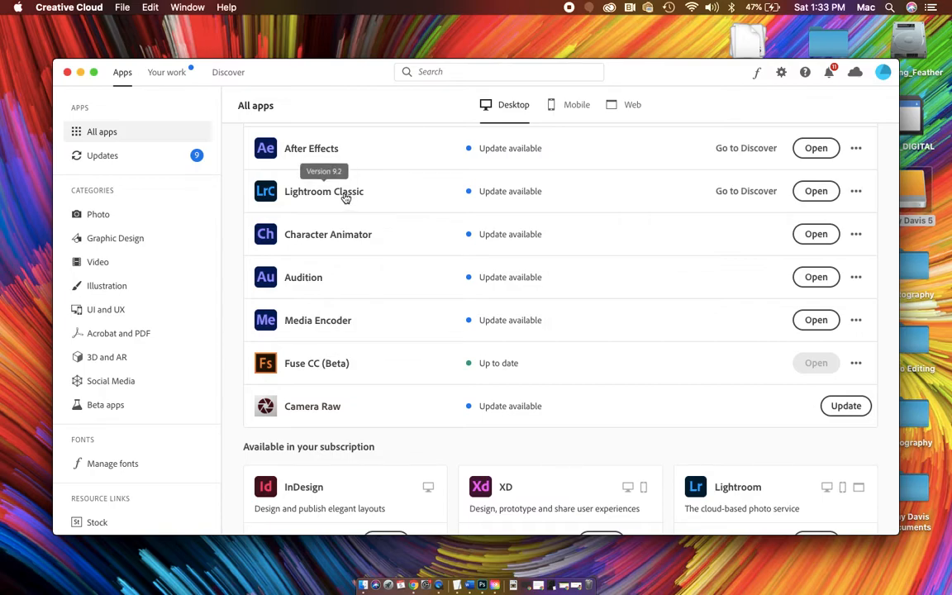
scroll(758, 510, down, 2)
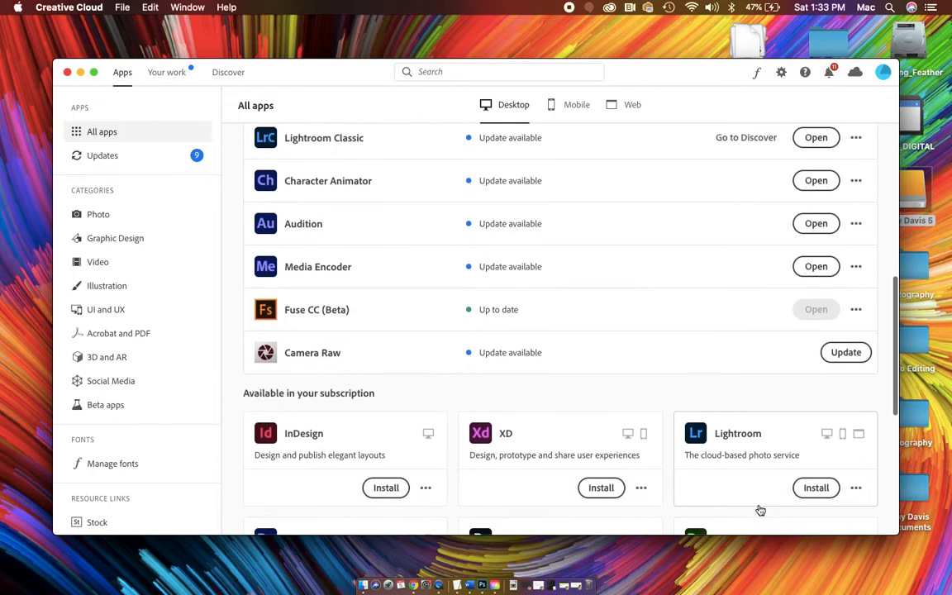
scroll(758, 509, up, 1)
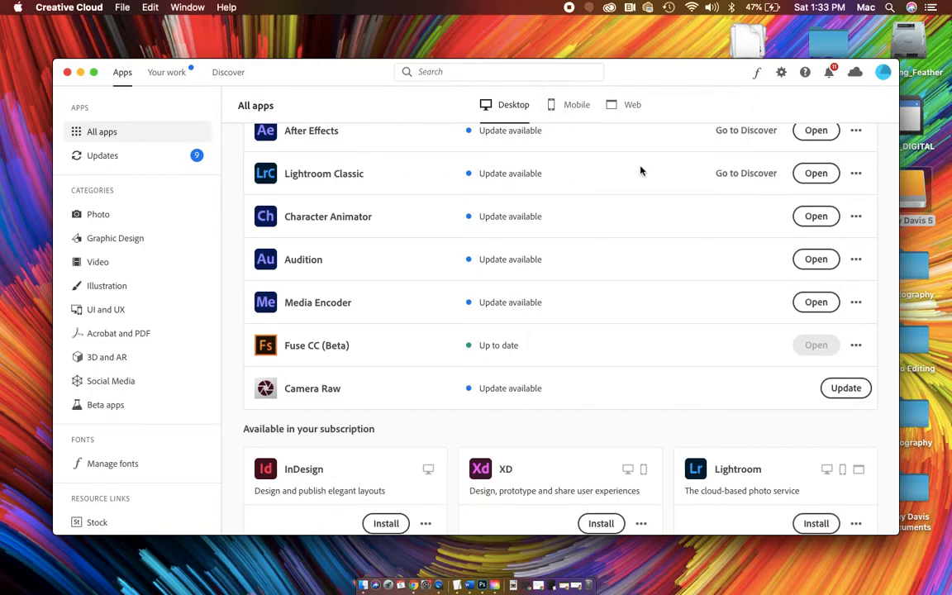
click(827, 177)
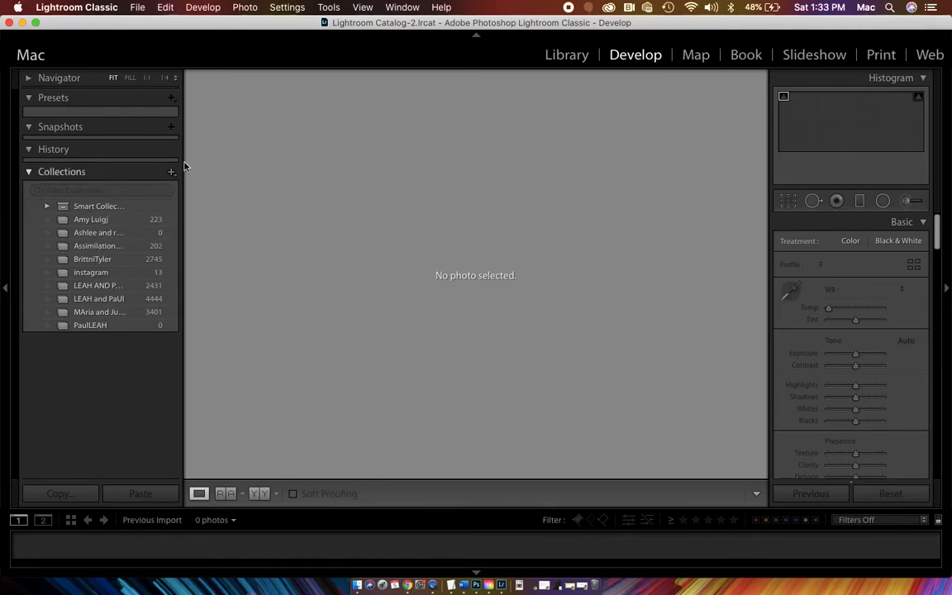
- Create a new Lightroom catalog named "Intro the Photo Class" at the top level of the external drive
click(142, 8)
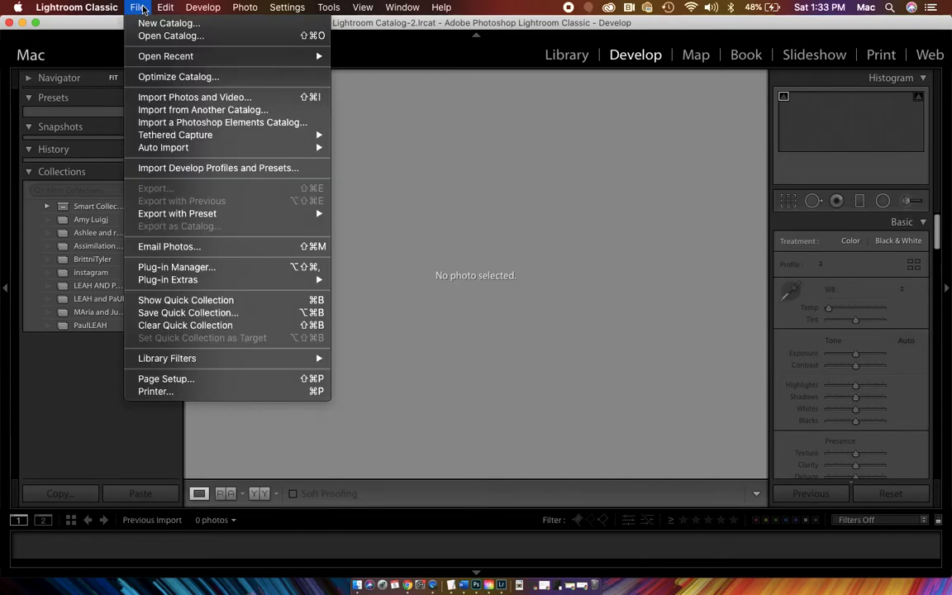
click(142, 8)
click(139, 7)
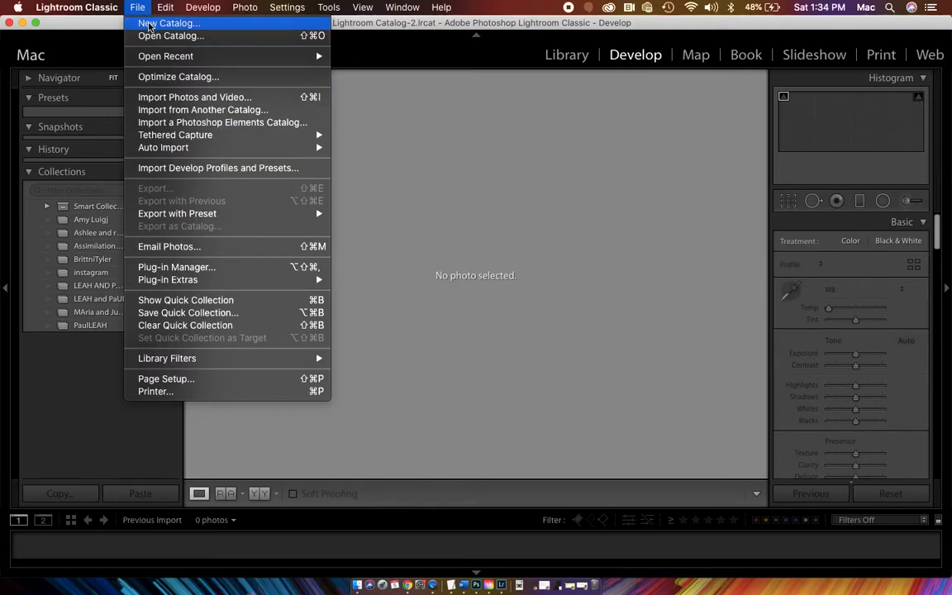
click(150, 25)
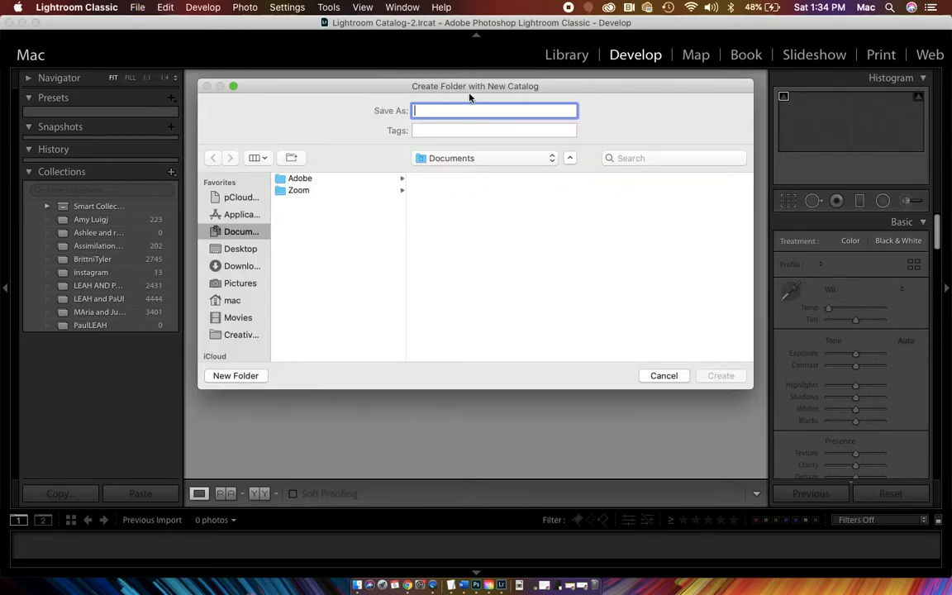
scroll(235, 273, down, 5)
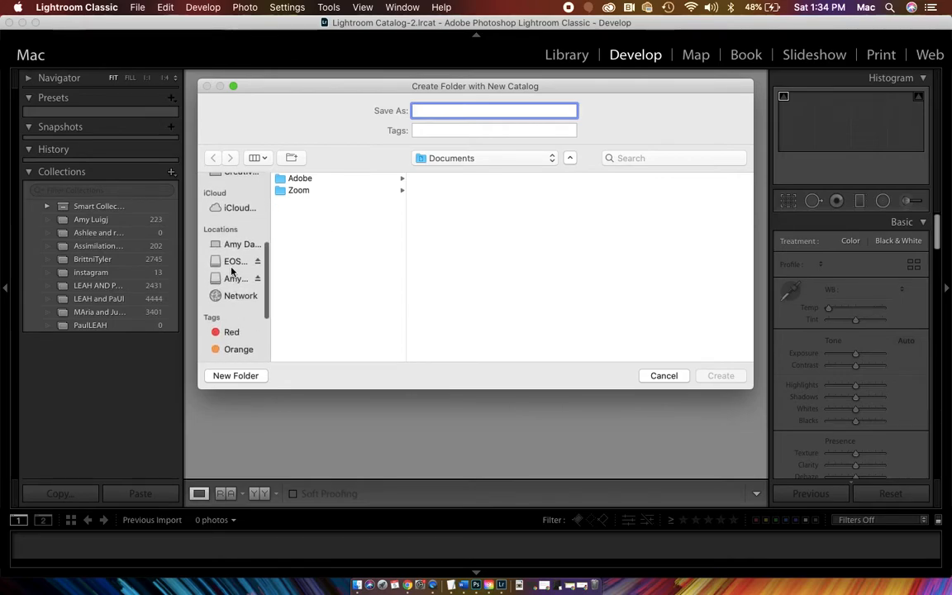
click(234, 279)
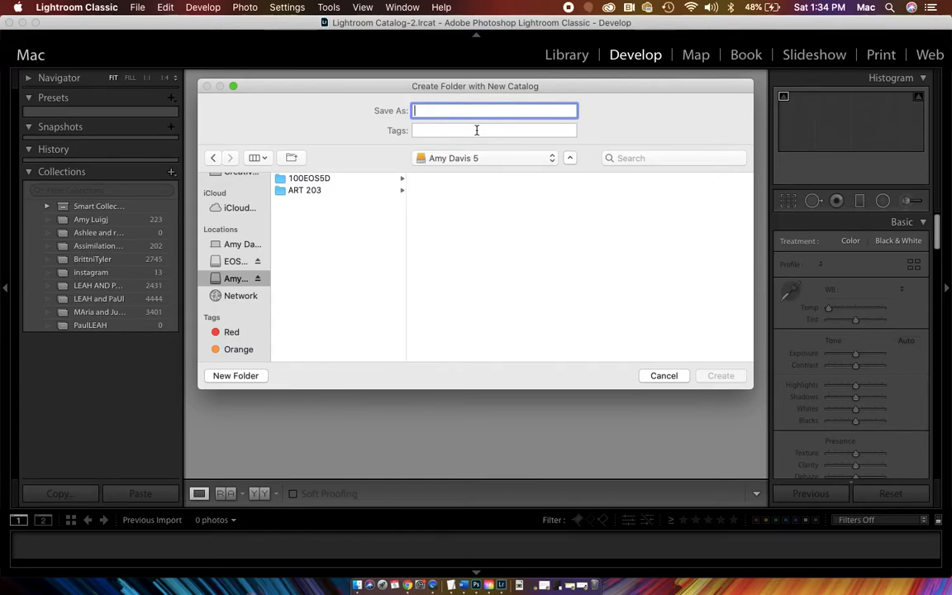
text(I)
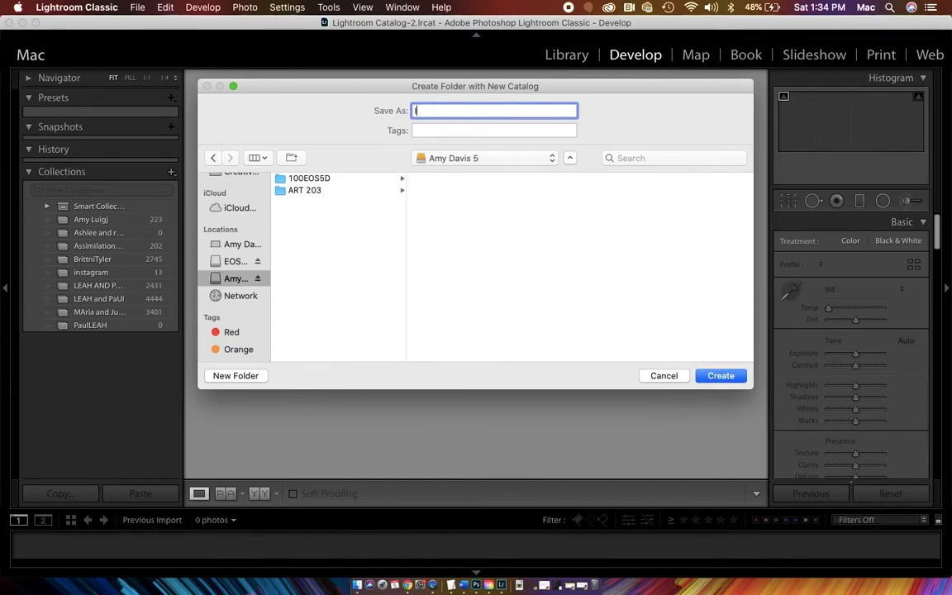
text(ntro the Photo Class)
click(716, 377)
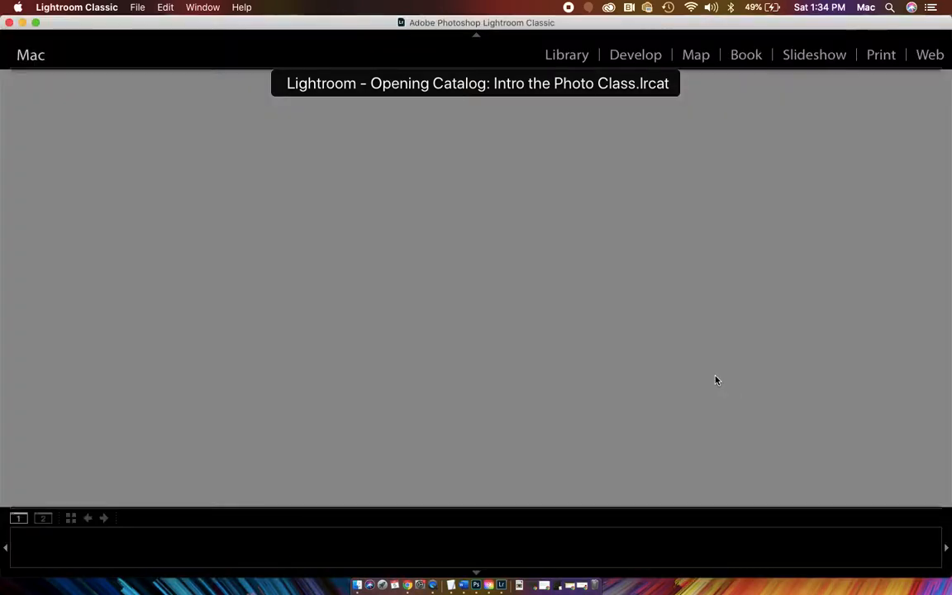
- In Finder, examine the contents of the Intro the Photo Class folder on the external drive, then return to Lightroom Classic
click(357, 584)
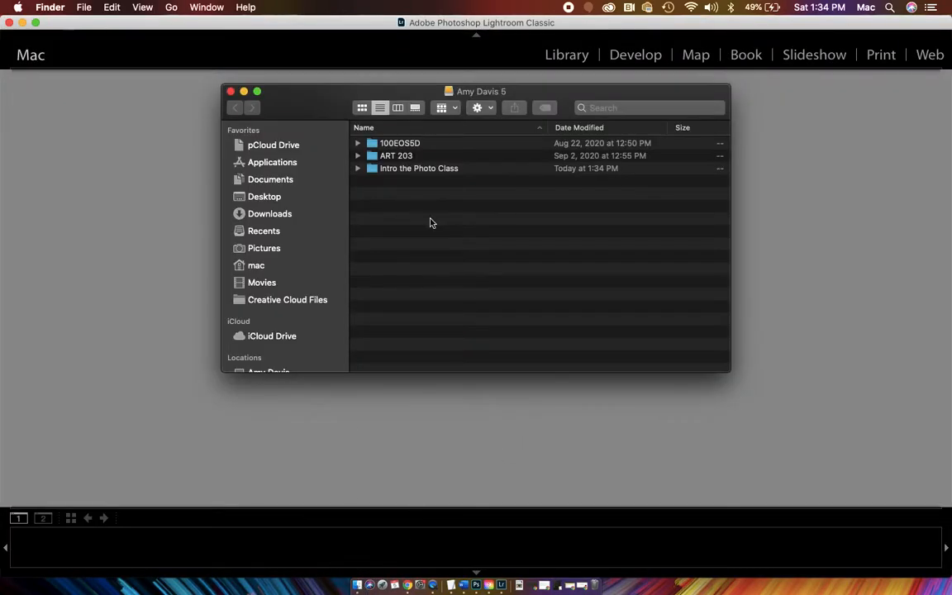
click(358, 168)
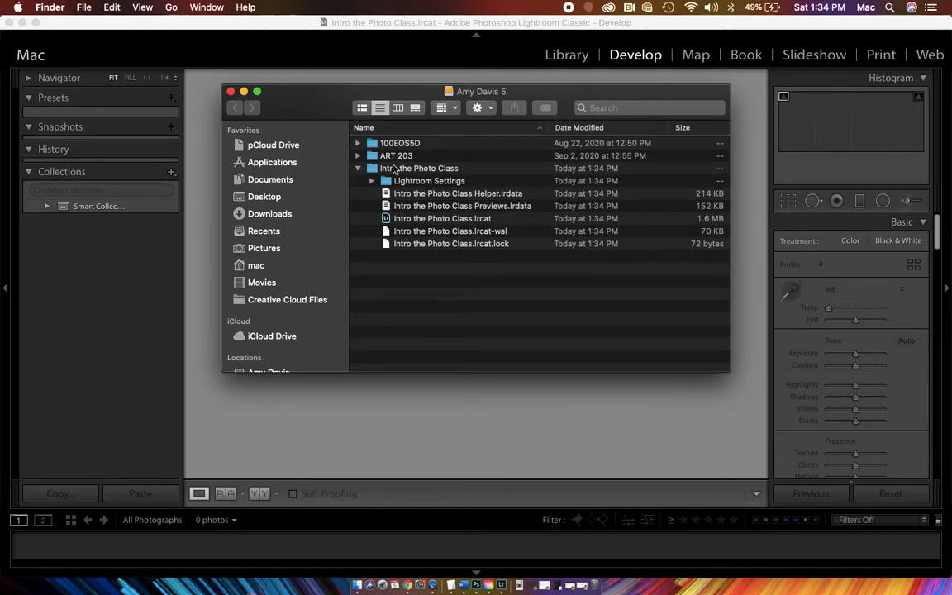
click(359, 169)
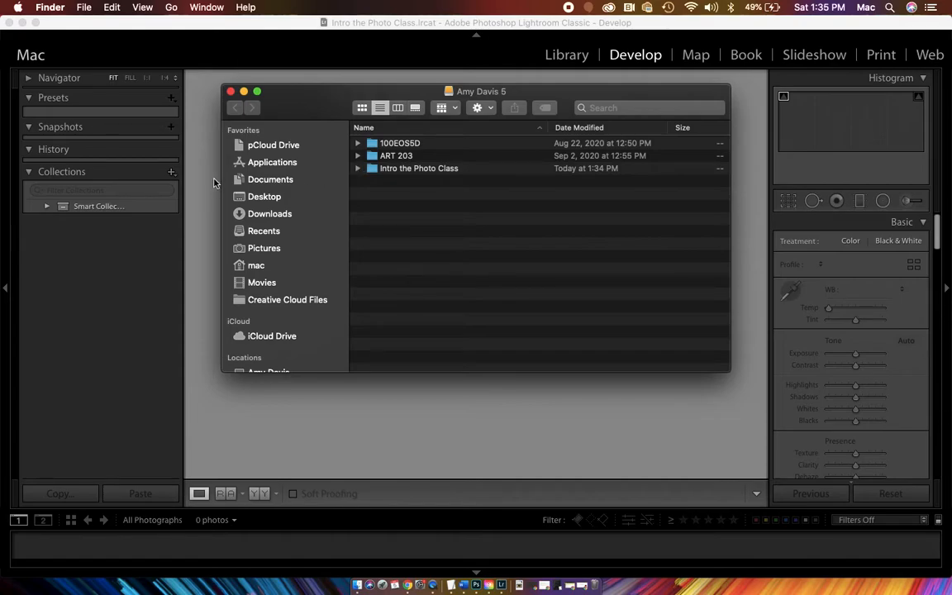
click(231, 92)
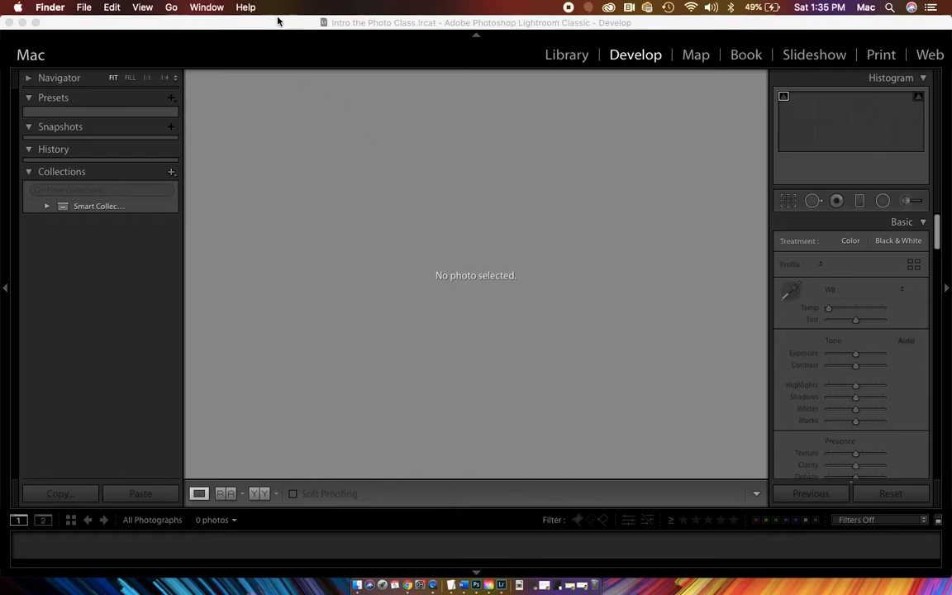
click(253, 19)
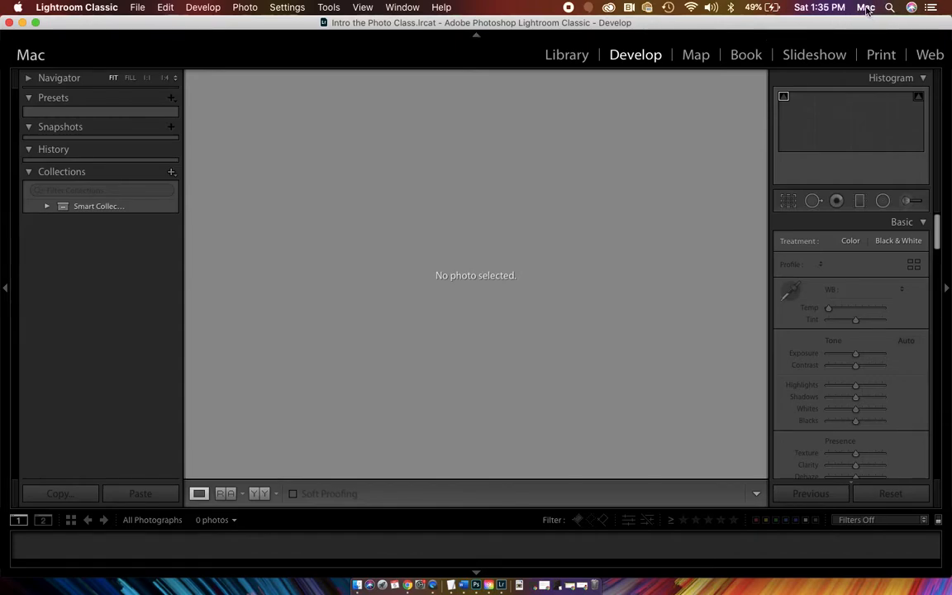
- Open the Identity Plate setup and replace the styled text with the owner's full name followed by "Teaching LR"
click(83, 7)
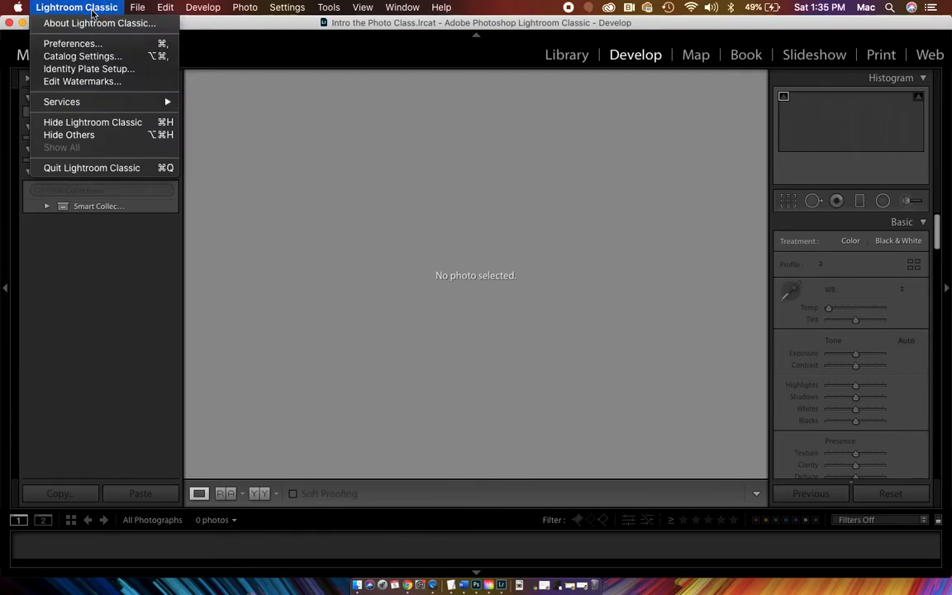
click(89, 70)
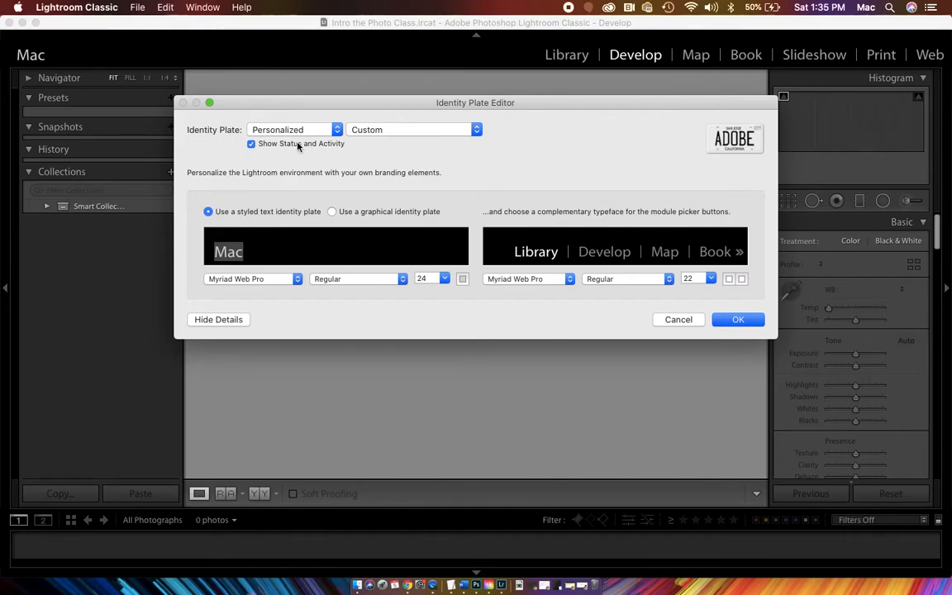
click(351, 129)
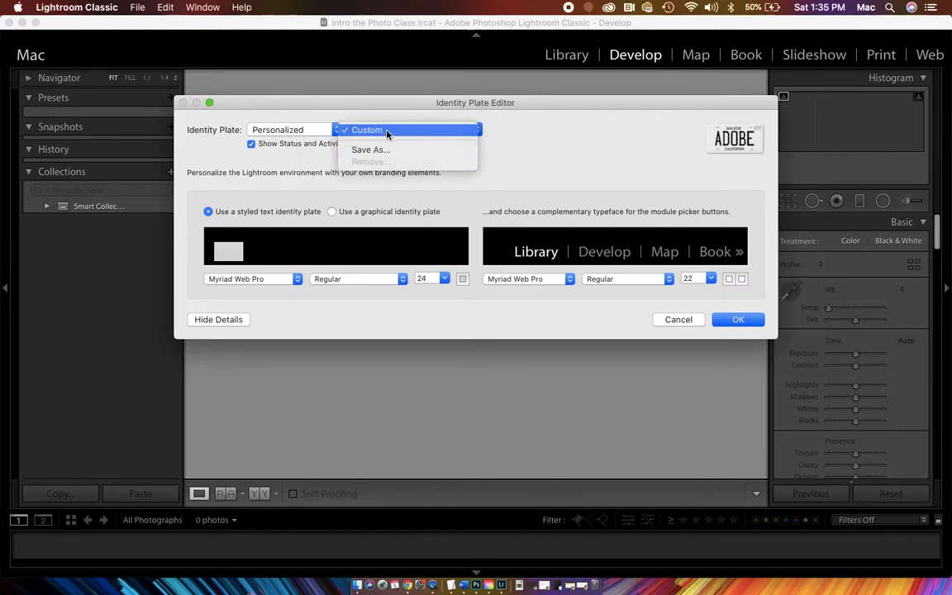
click(297, 154)
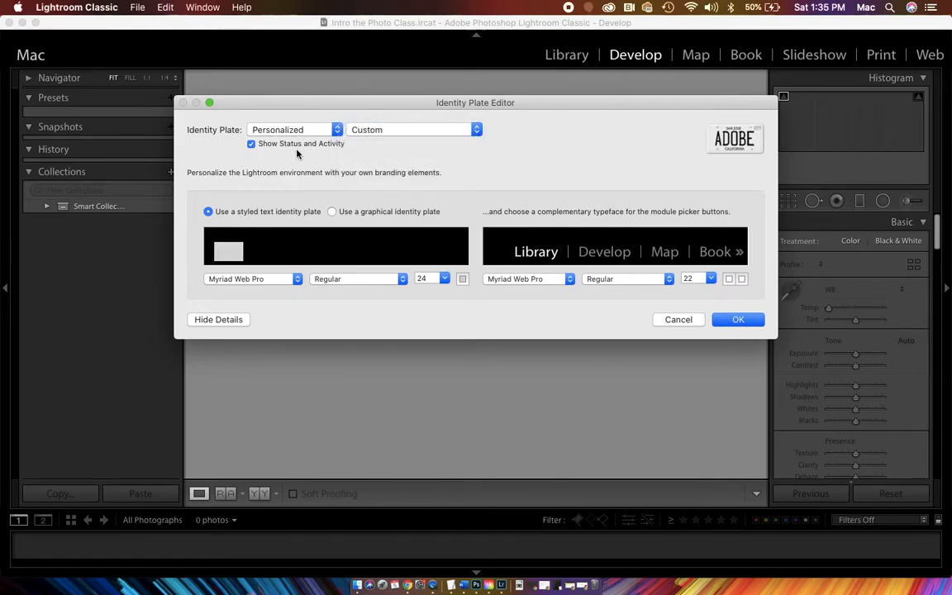
click(268, 250)
key(BackSpace)
key(BackSpace)
key(BackSpace)
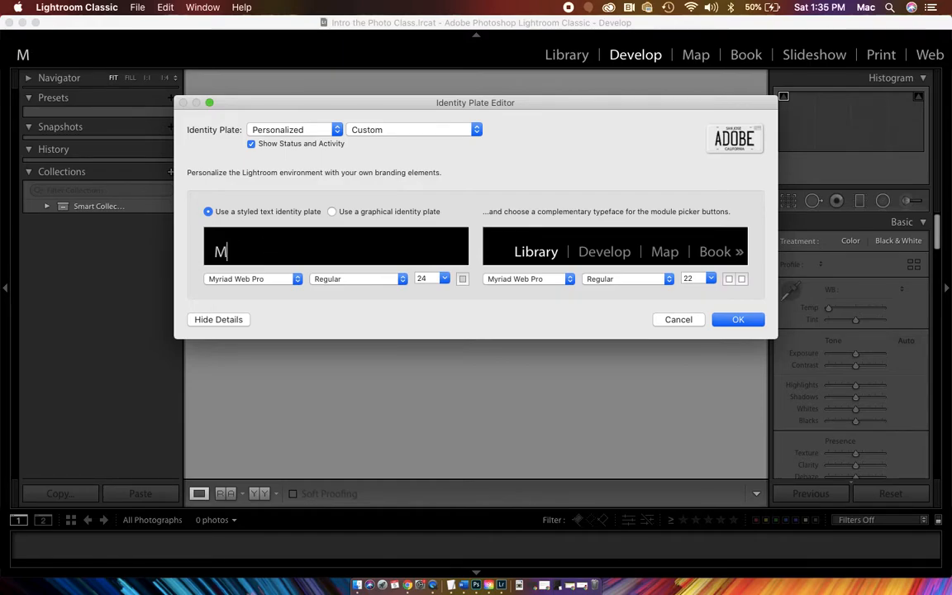
text(Amy )
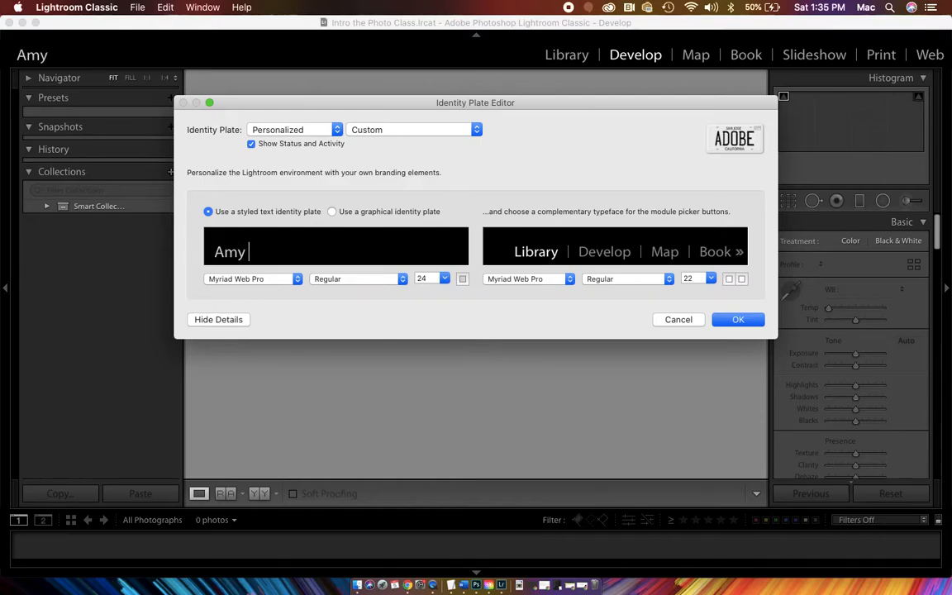
text(Davis Te)
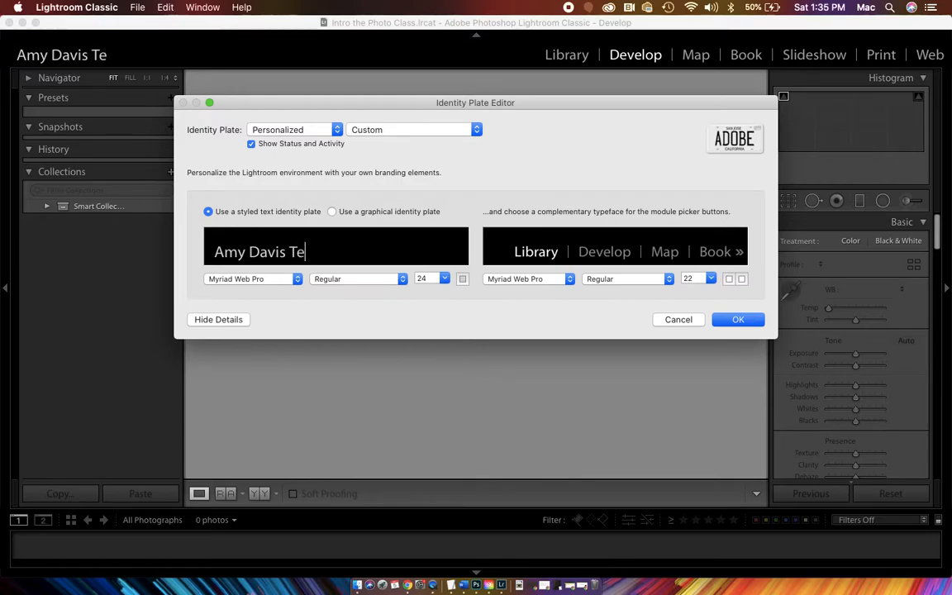
text(aching )
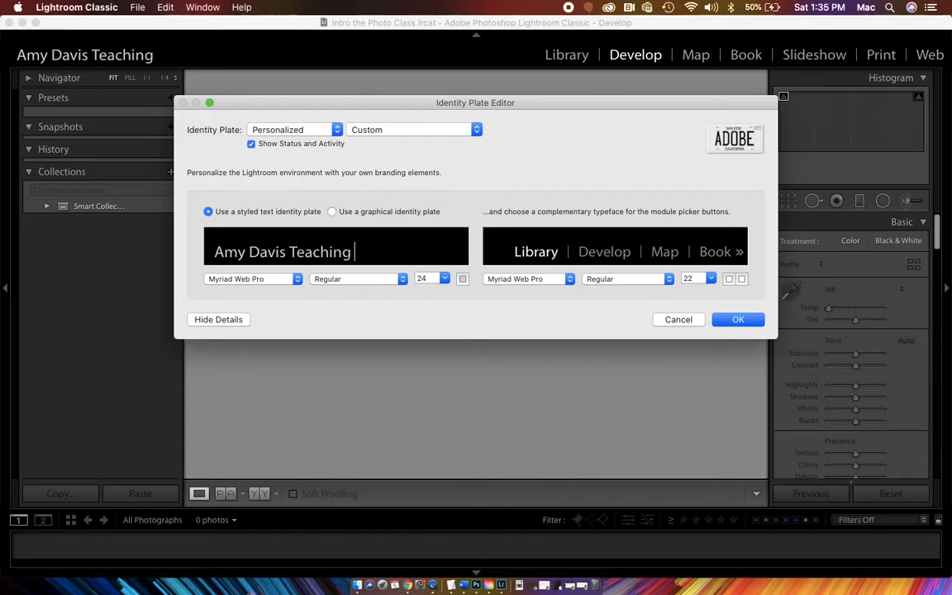
text(LR)
- Format the whole identity plate text in the IBM Plex Mono font and colour it green
triple_click(352, 252)
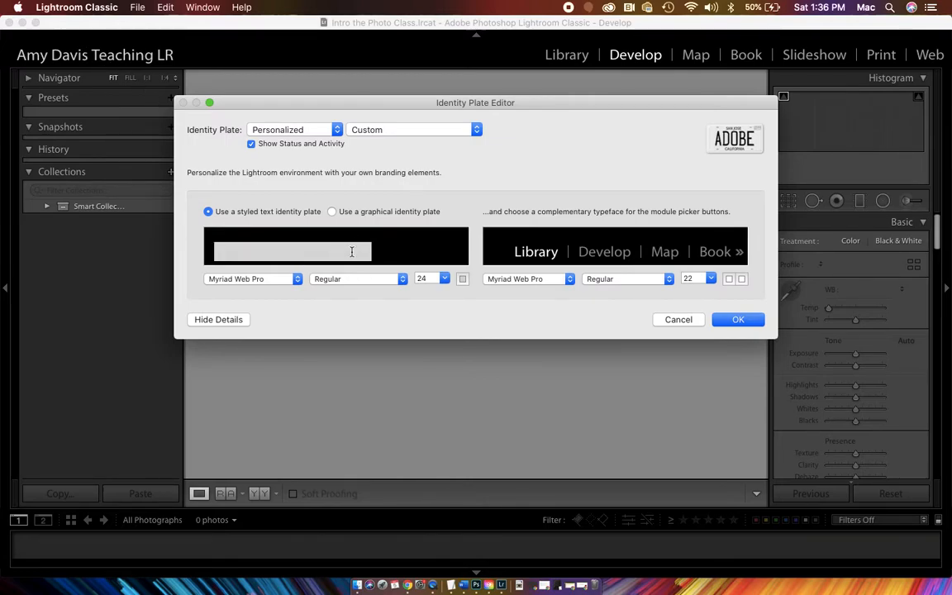
click(289, 282)
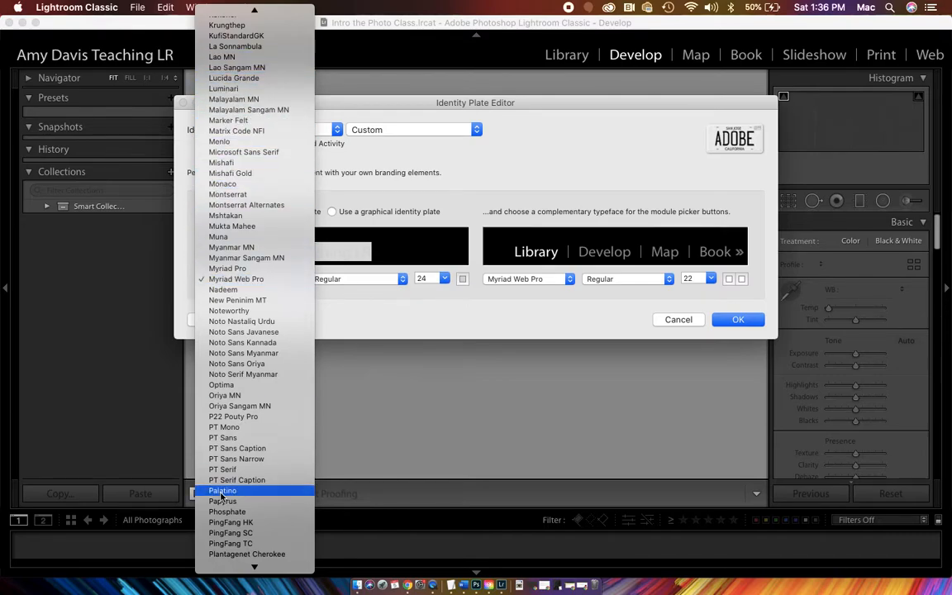
scroll(242, 291, up, 10)
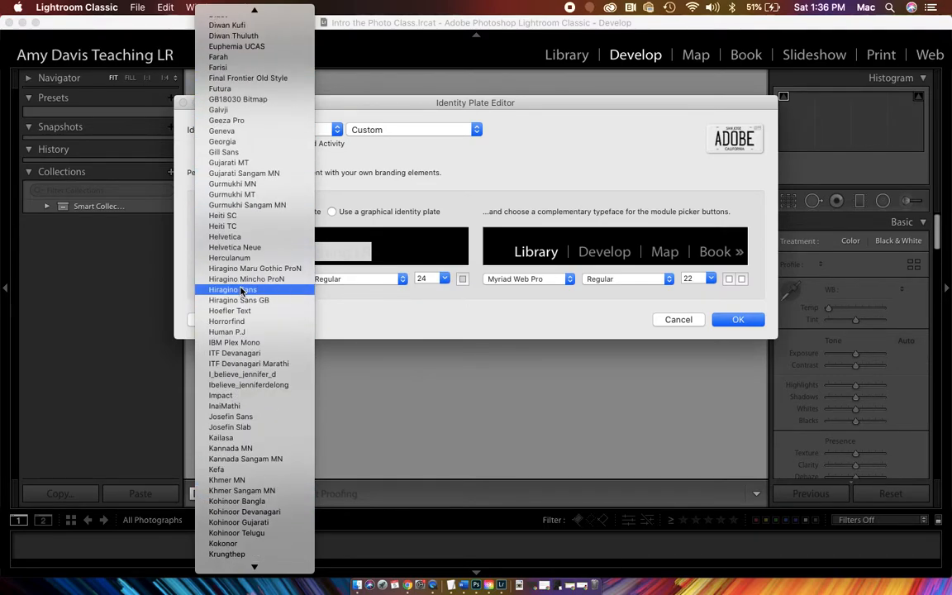
click(245, 342)
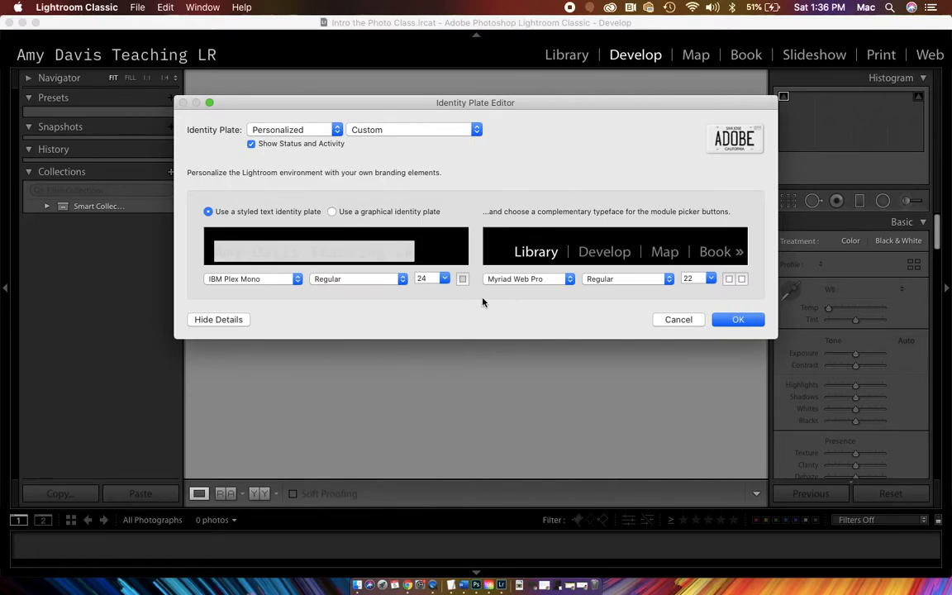
click(462, 279)
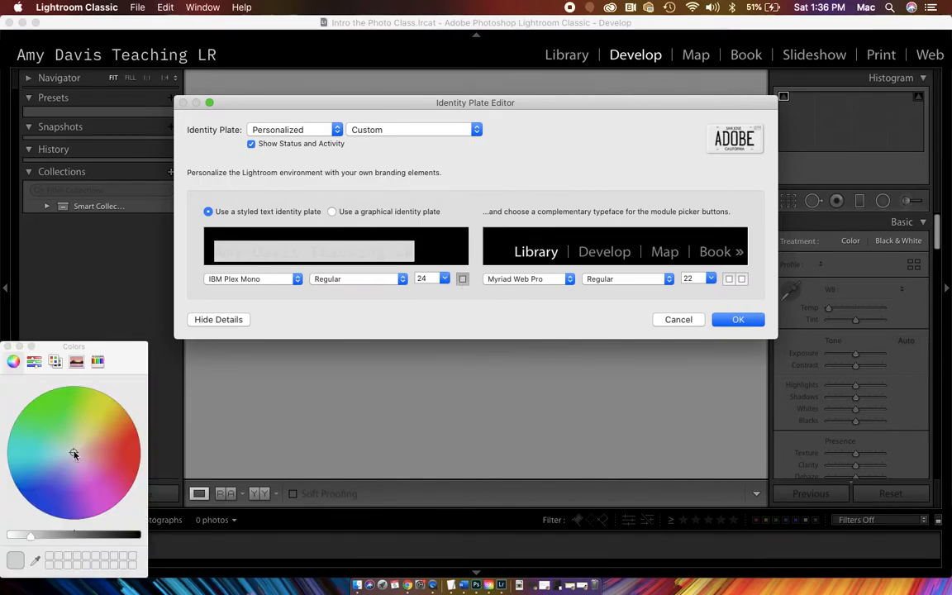
click(35, 415)
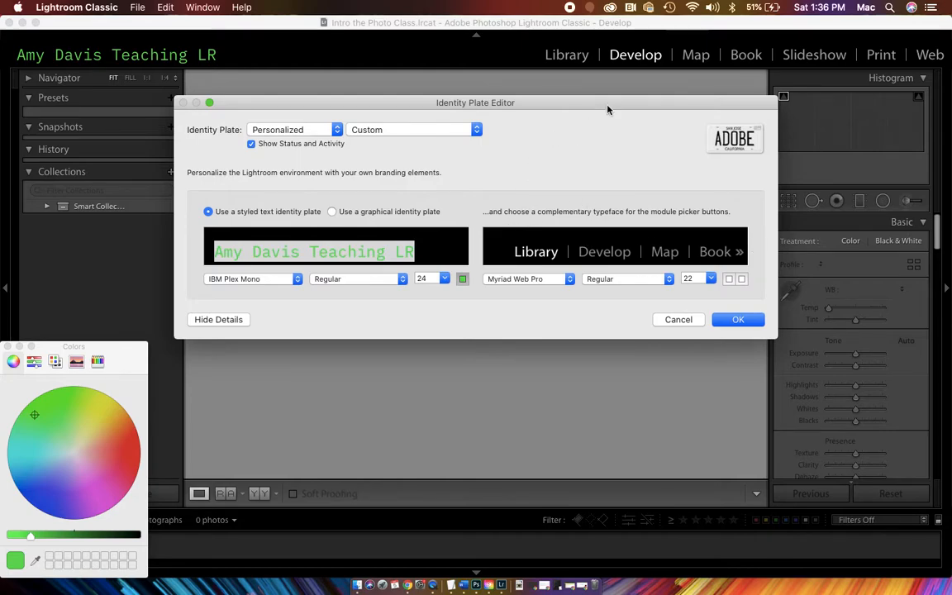
- Move the Identity Plate Editor aside and set the module picker typeface to New Peninim MT
drag(576, 106, 483, 92)
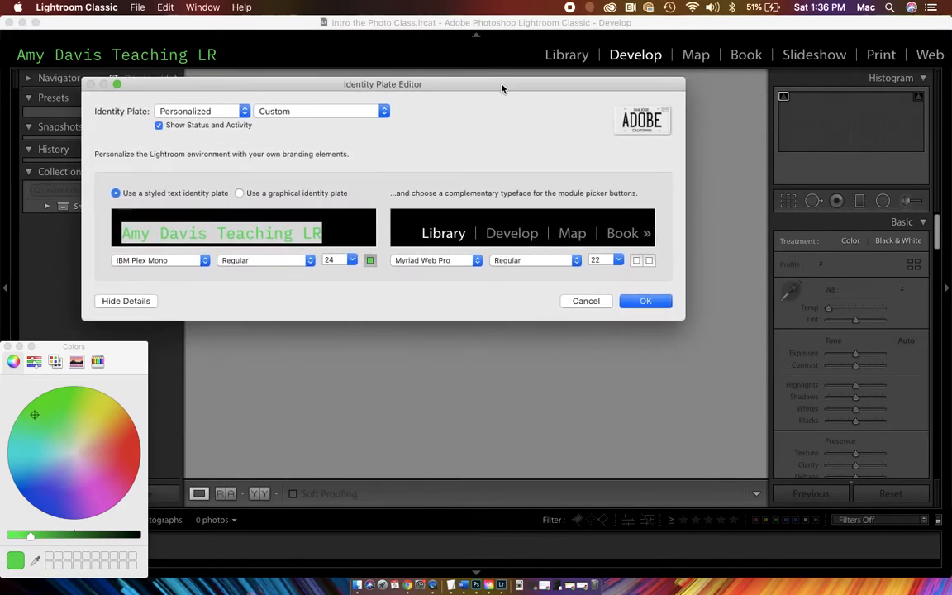
click(477, 261)
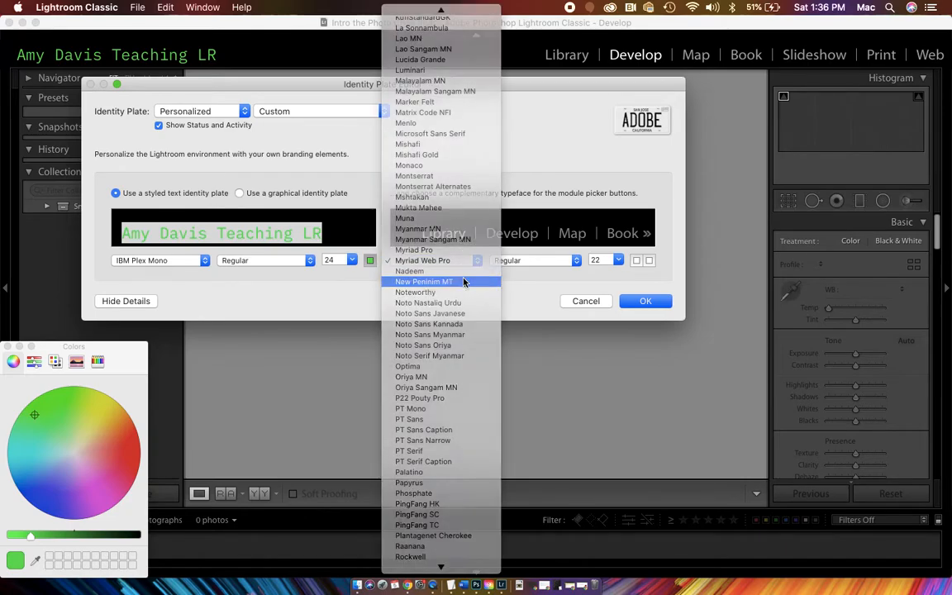
click(446, 279)
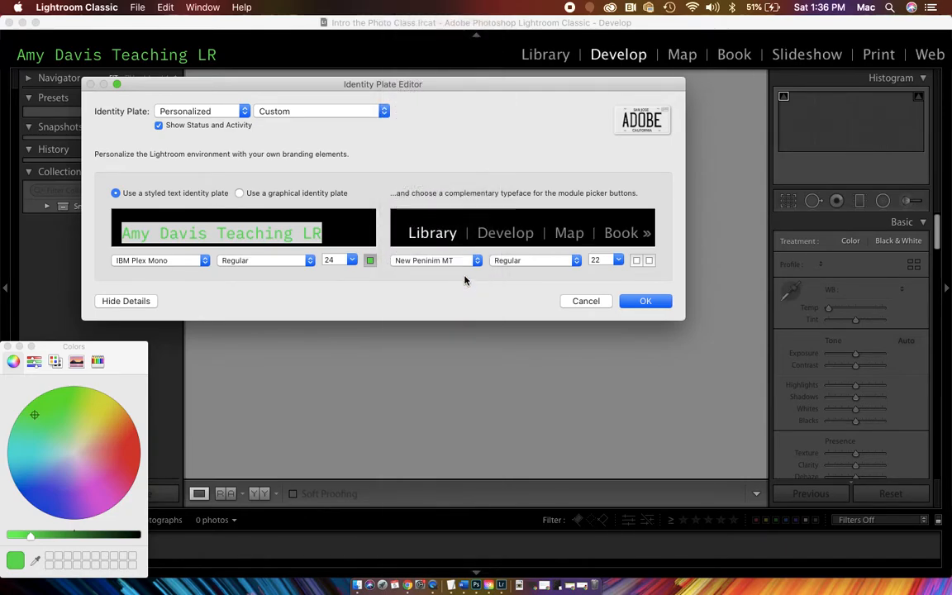
- Set the styled identity plate text size to 36 and apply the Identity Plate Editor settings
click(350, 260)
click(338, 282)
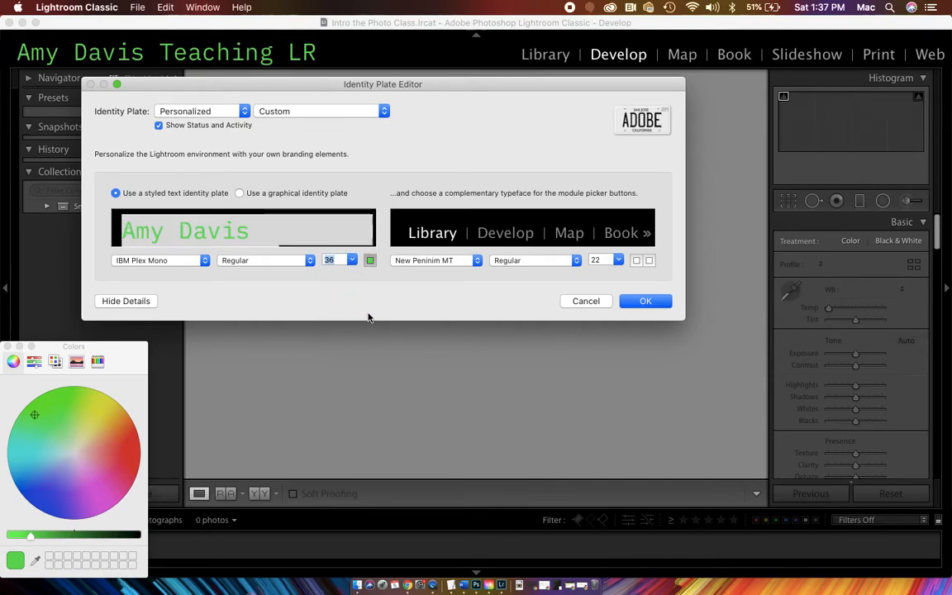
click(273, 194)
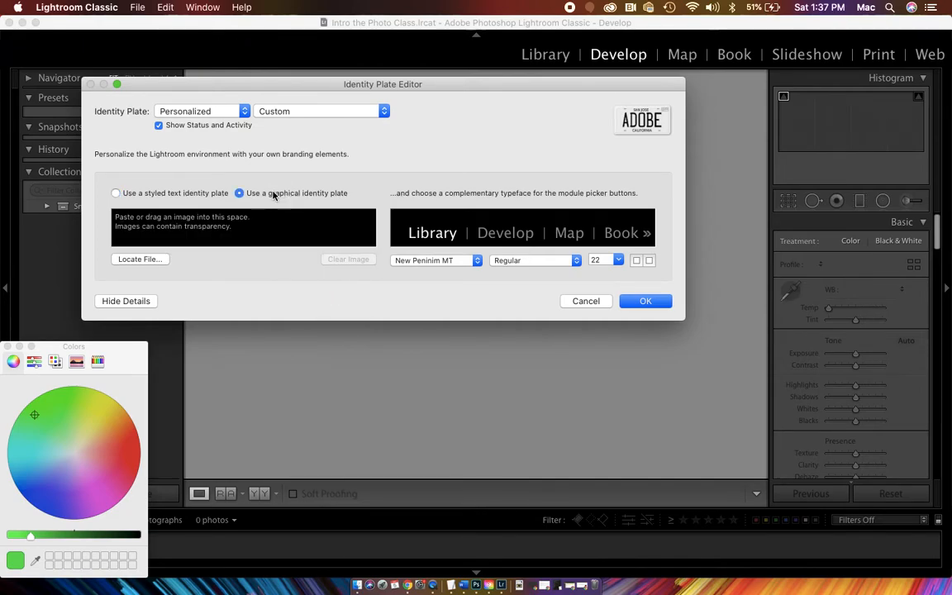
click(116, 192)
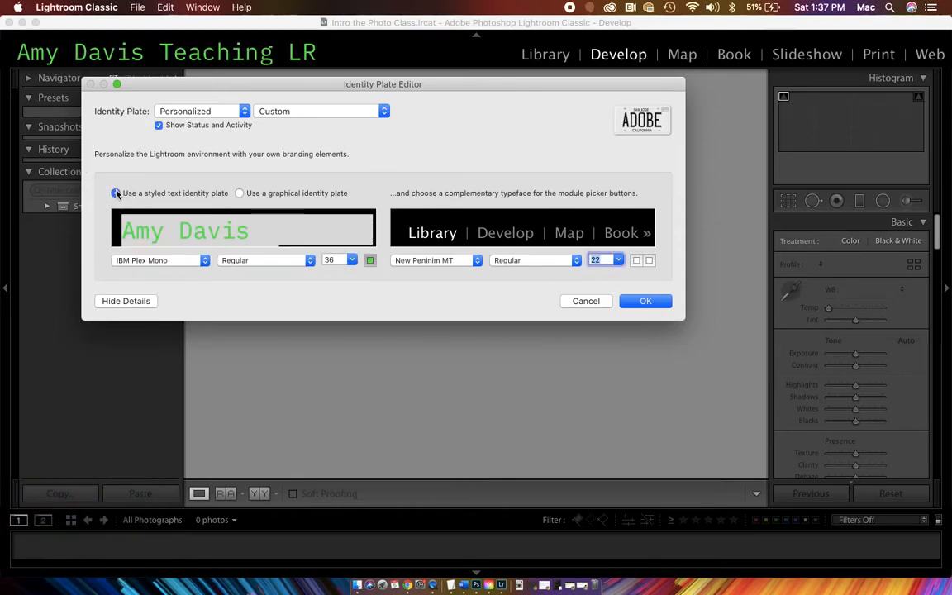
click(662, 301)
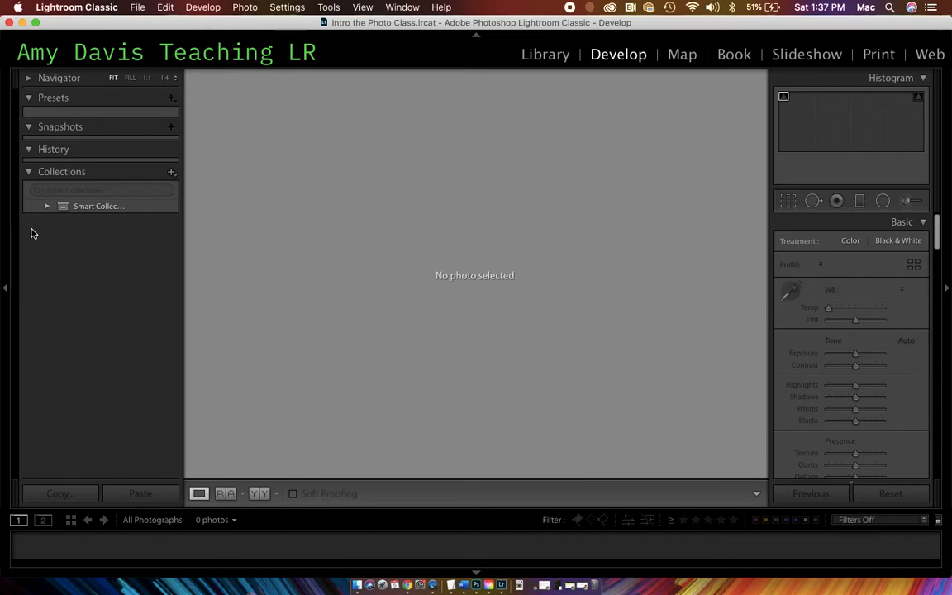
- Switch to the Library module, with Publish Services collapsed and Folders expanded
click(4, 286)
click(4, 289)
click(538, 60)
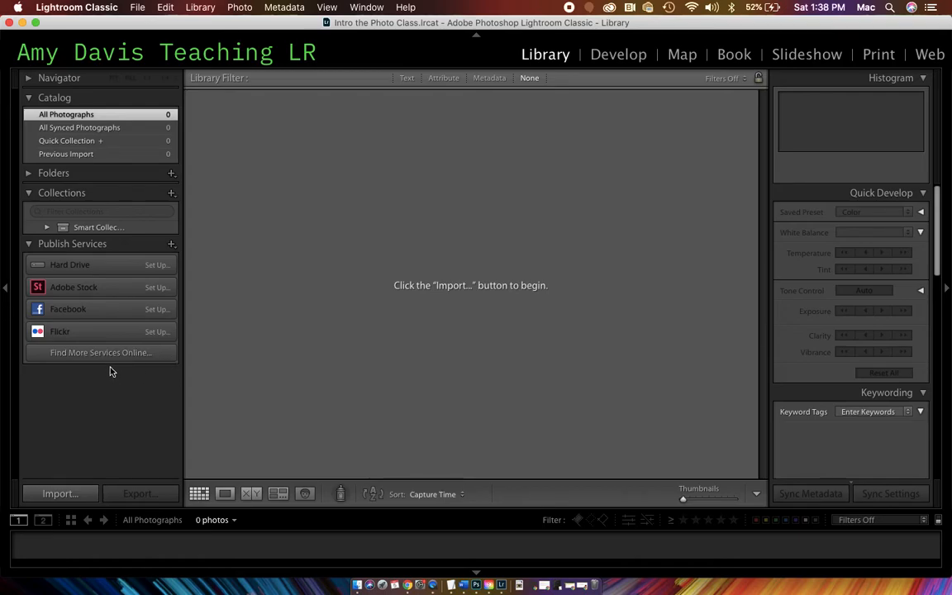
click(28, 244)
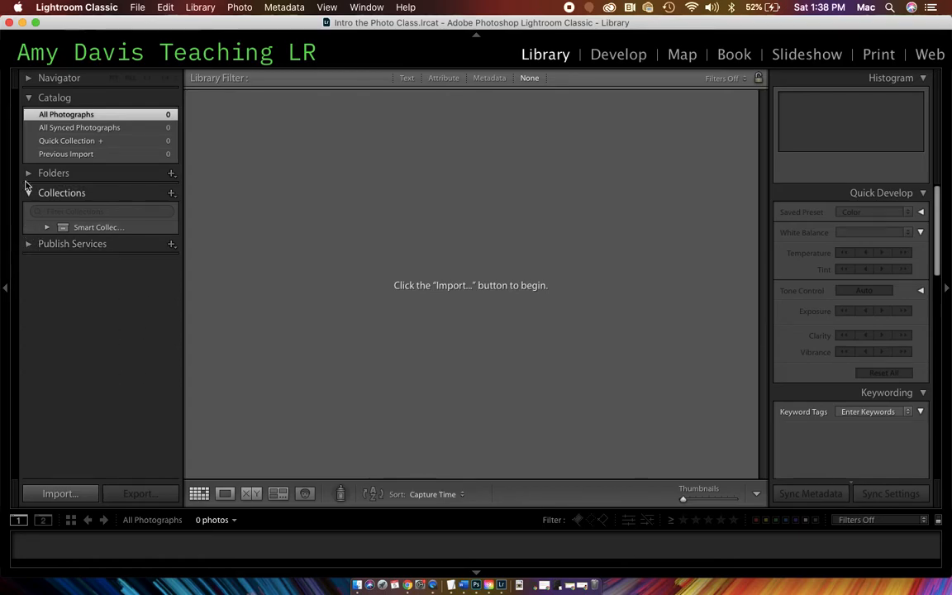
click(28, 173)
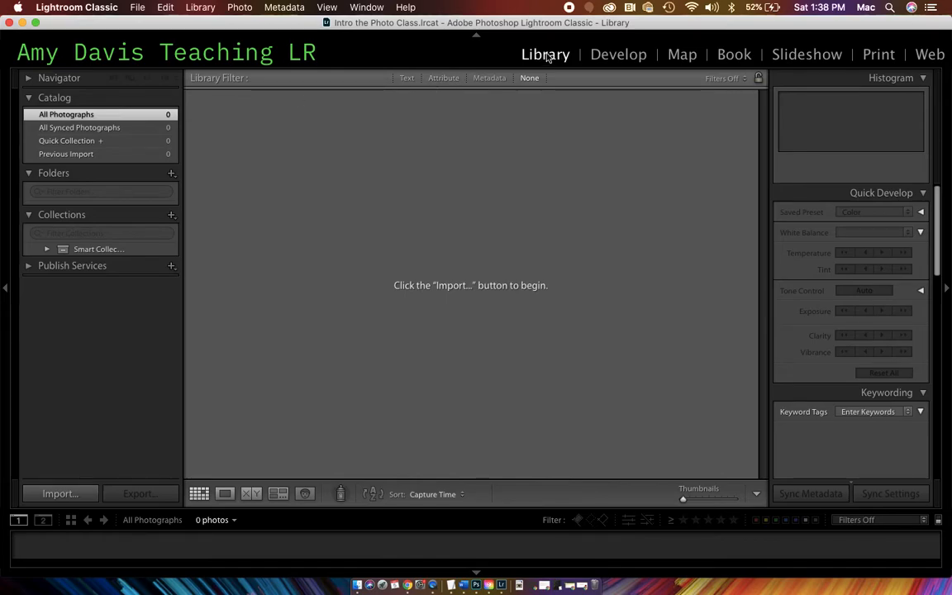
- View the Develop and Map modules and return to the Library module
click(608, 58)
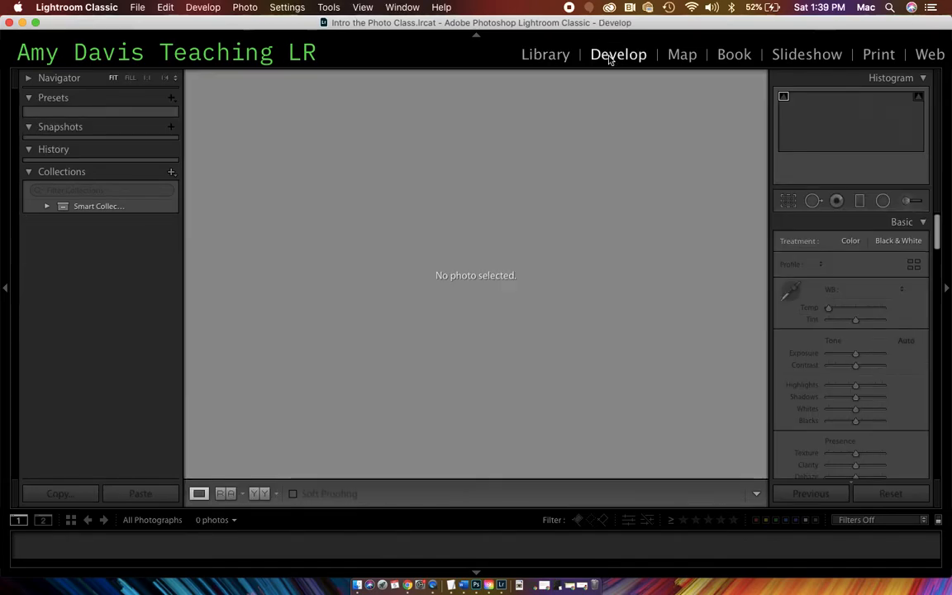
click(683, 56)
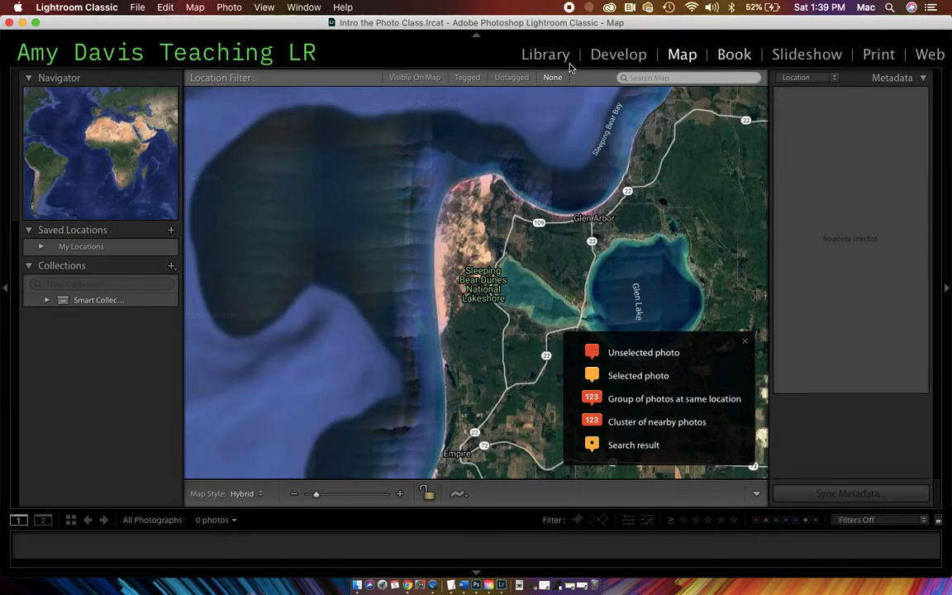
key(super+alt+4)
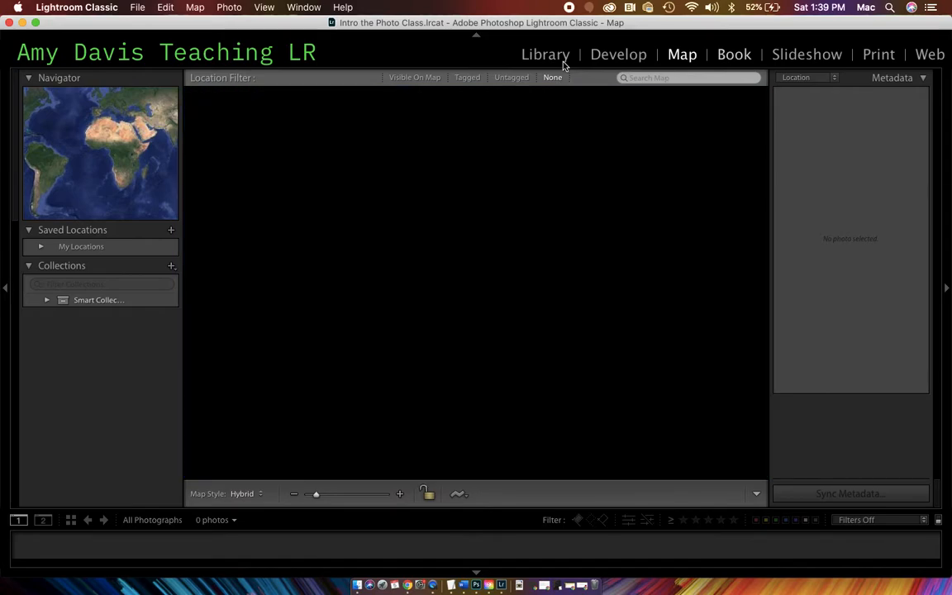
click(559, 55)
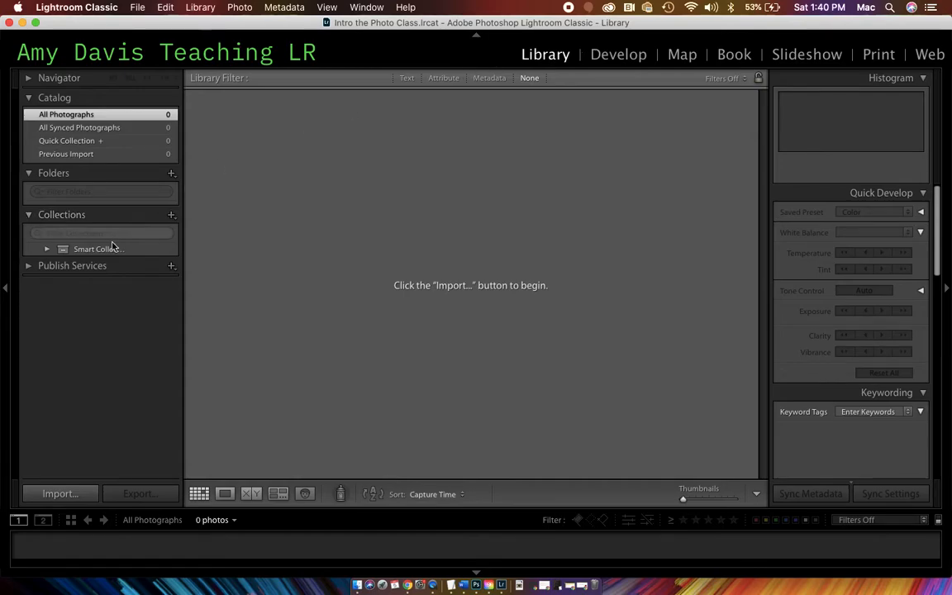
- Start a photo import from the EOS_DIGITAL card and set the import method to Copy
click(62, 494)
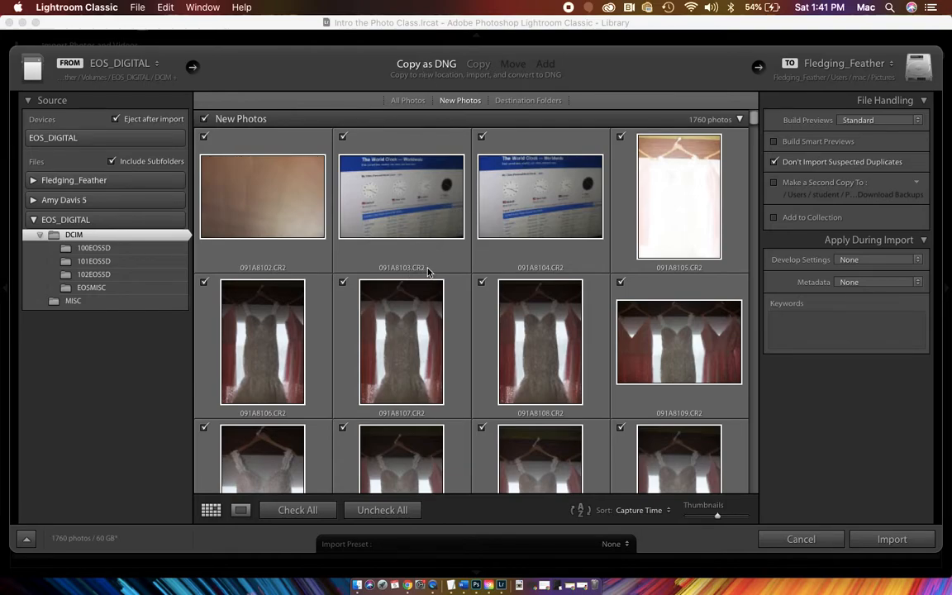
mouse_move(427, 271)
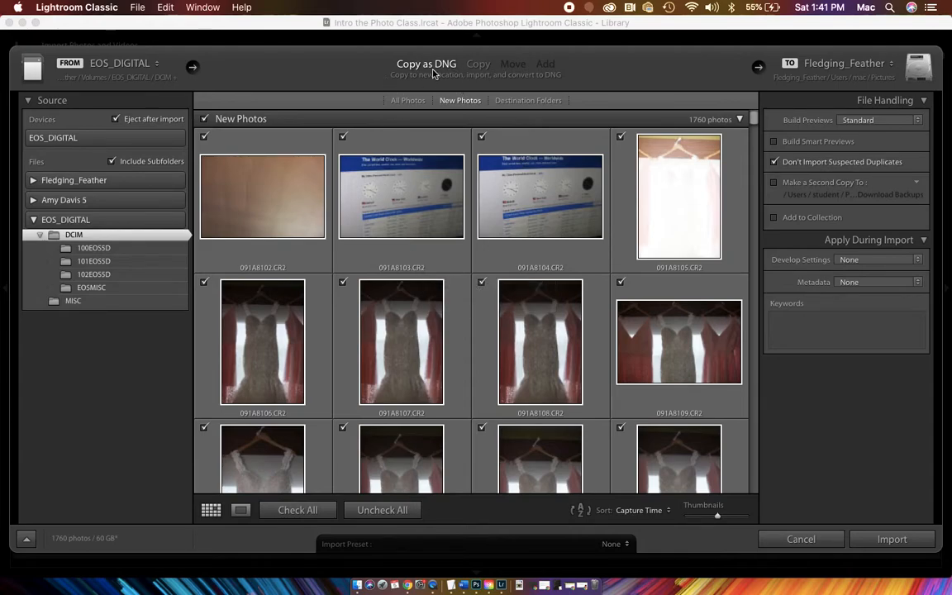
click(485, 69)
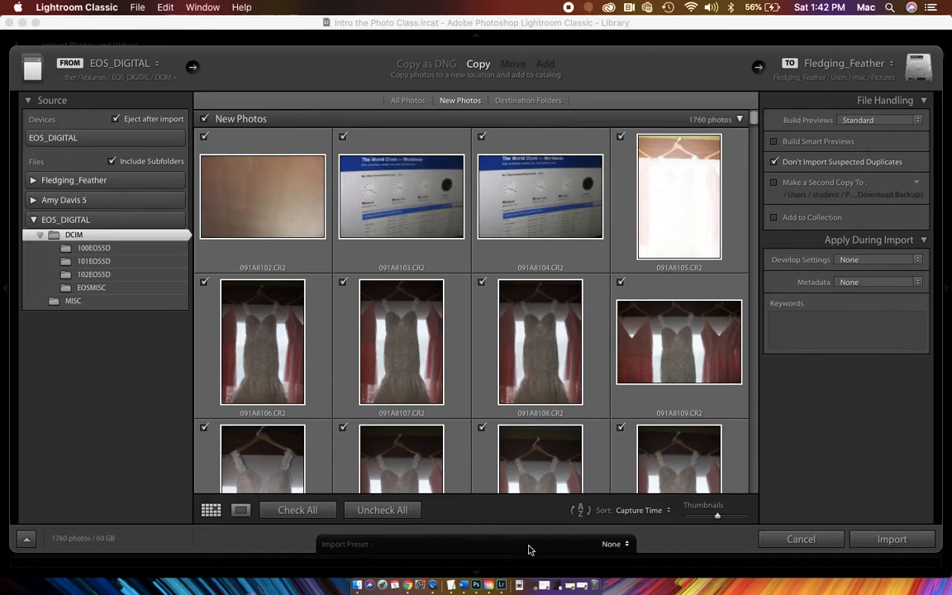
- Exclude all photos from the import and mark only 091A8103.CR2
click(657, 509)
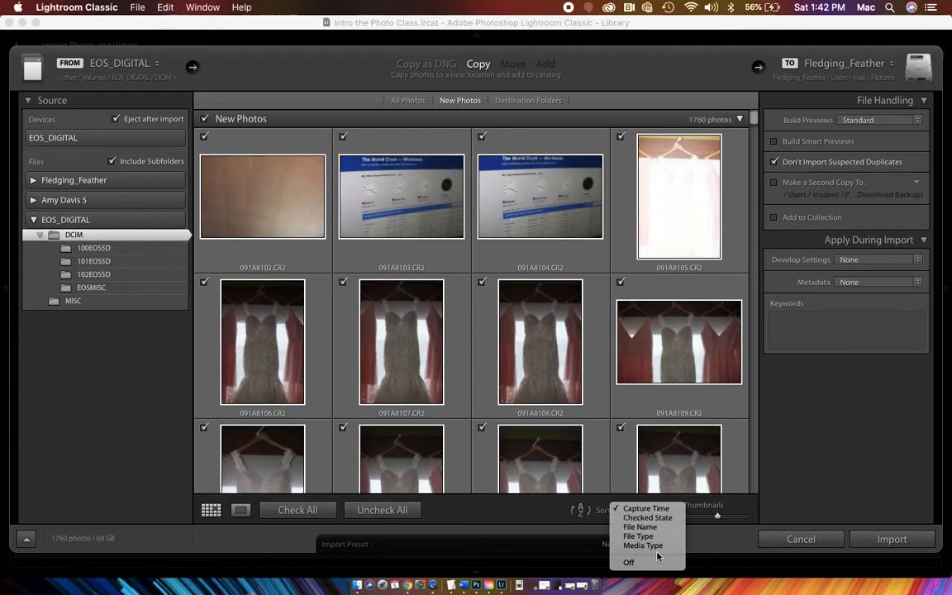
click(546, 512)
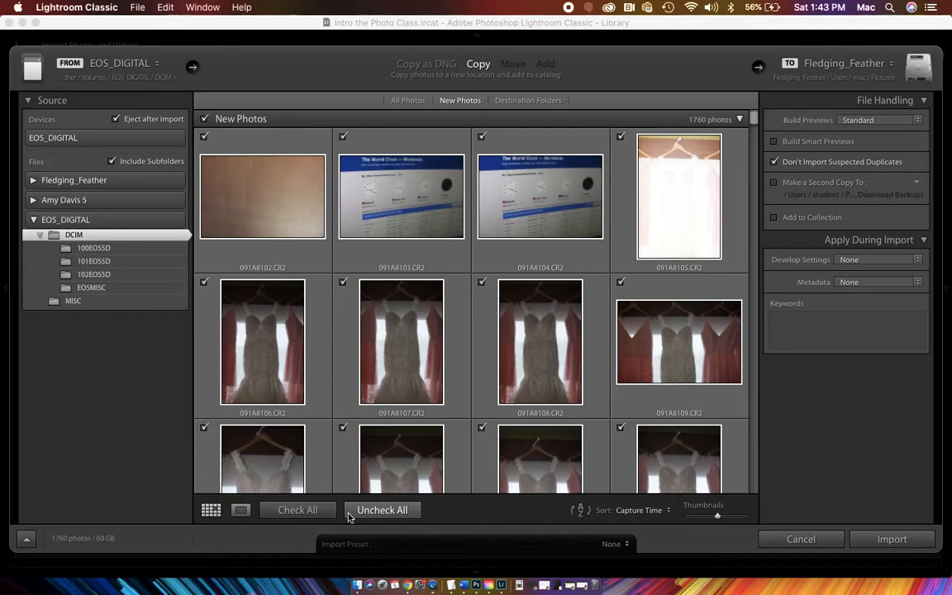
click(400, 515)
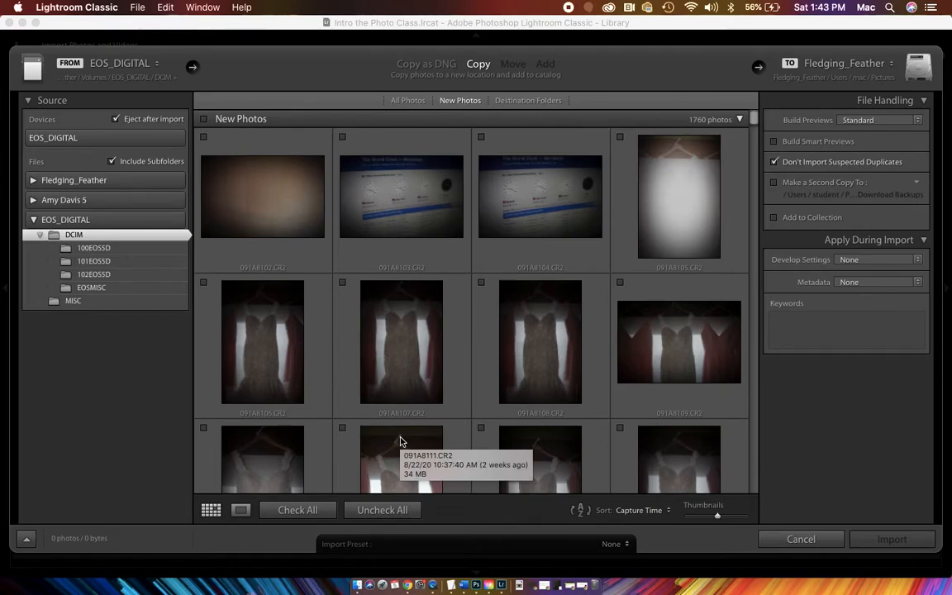
click(343, 138)
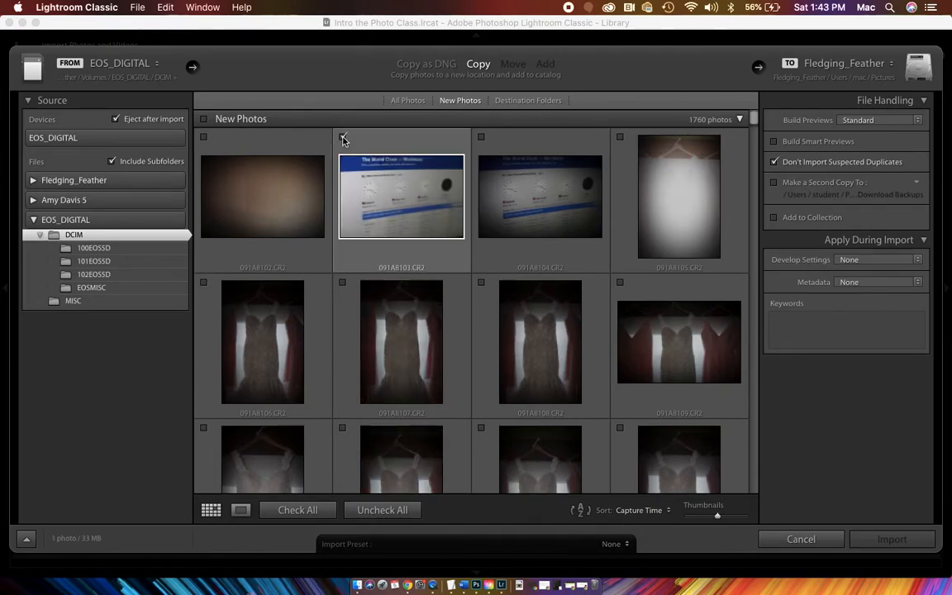
- Browse the card's photos as far as 091A8475.CR2, select that one, and return to the start of the grid
scroll(471, 308, down, 20)
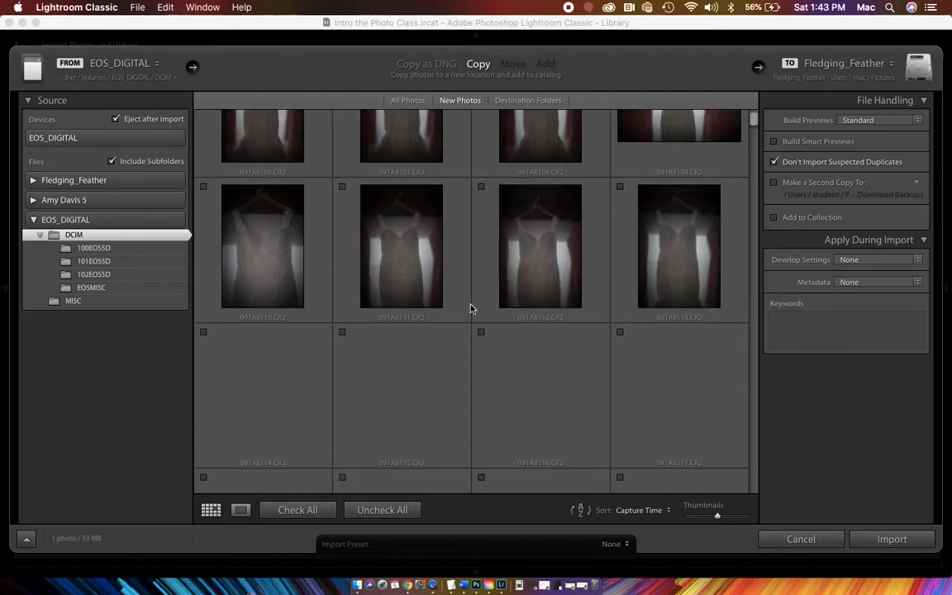
scroll(470, 308, down, 20)
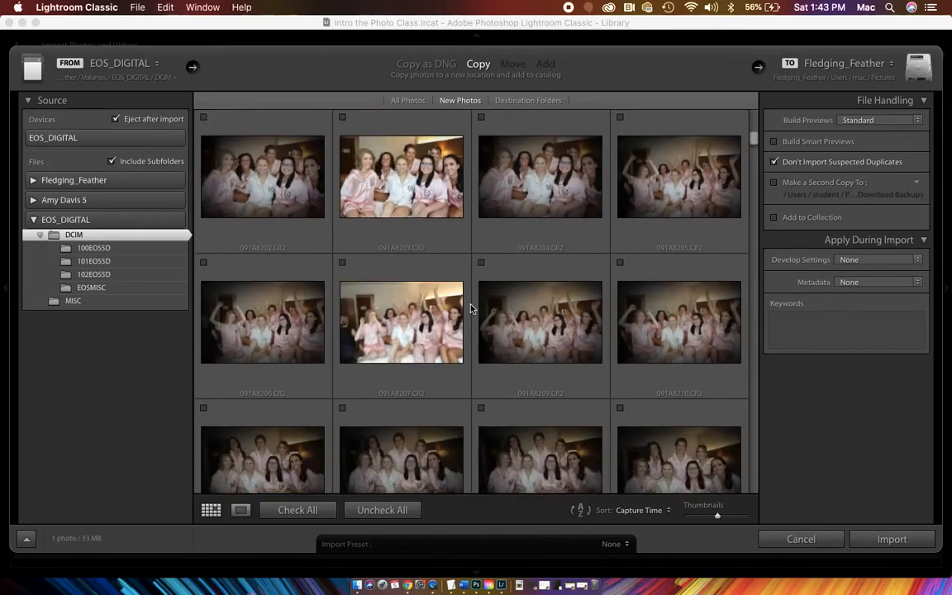
scroll(470, 309, down, 20)
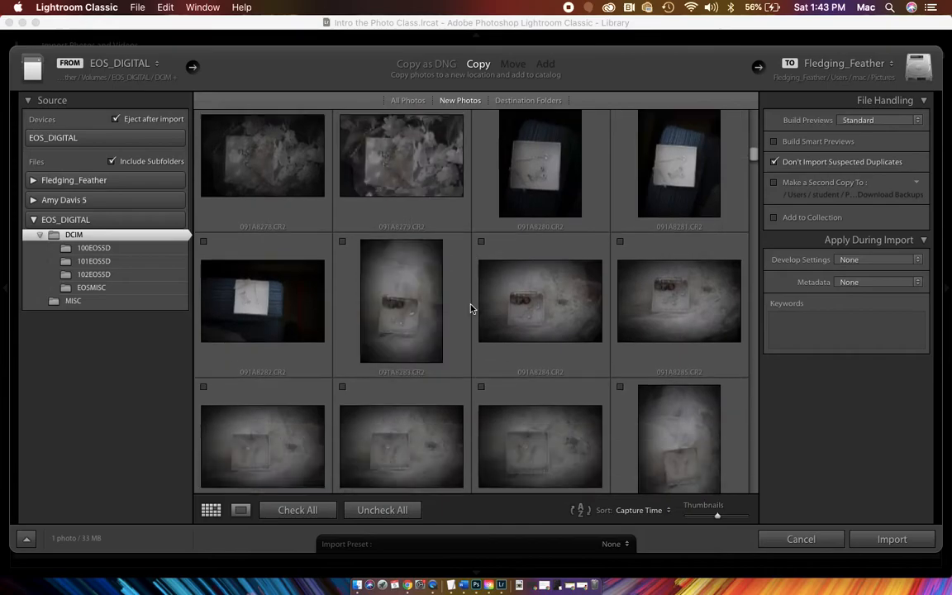
scroll(468, 309, down, 20)
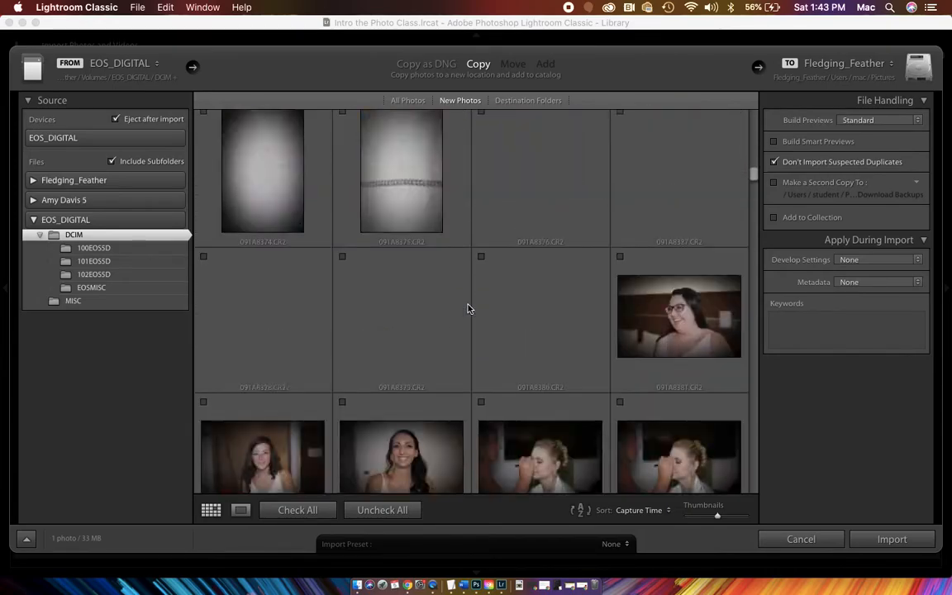
scroll(467, 308, down, 20)
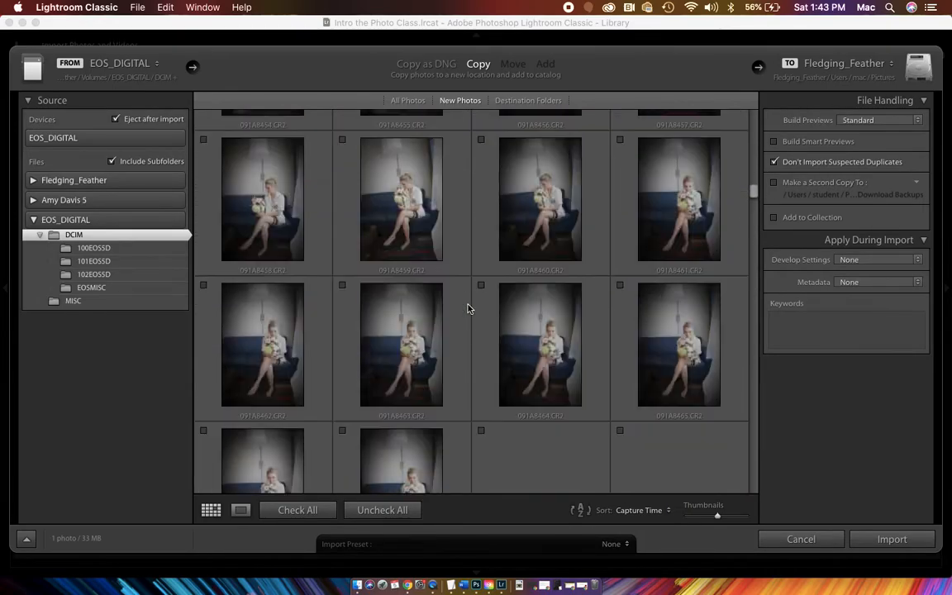
scroll(468, 308, down, 2)
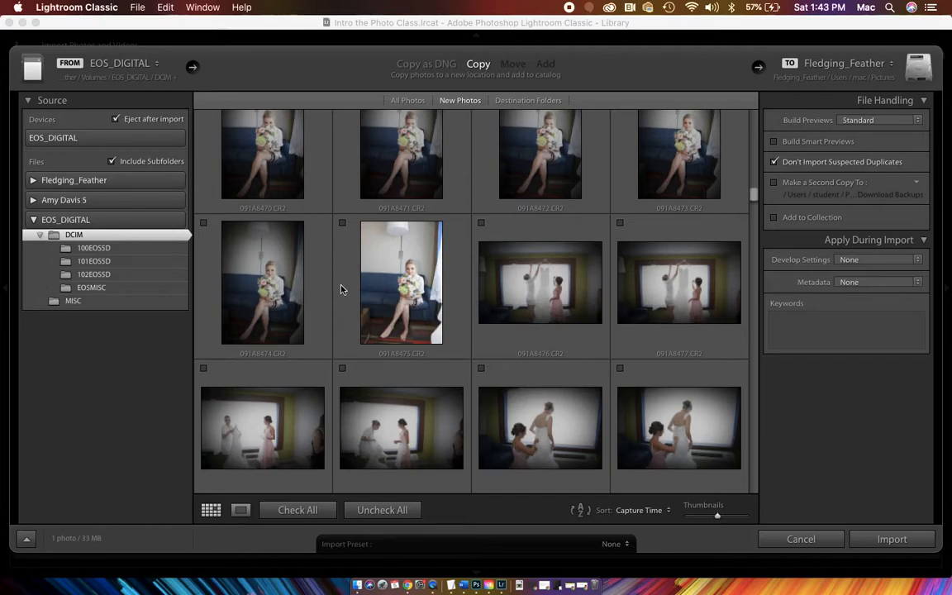
click(341, 290)
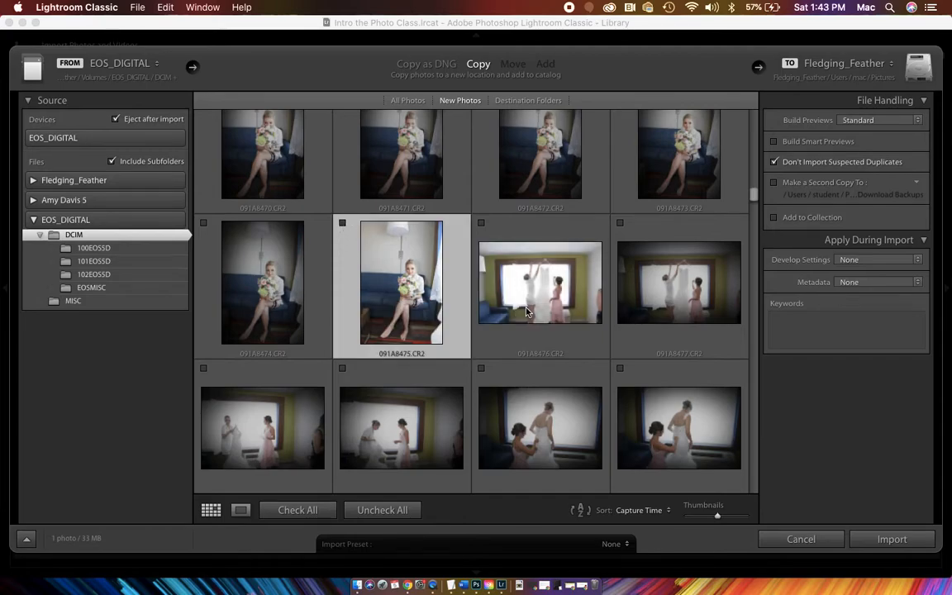
drag(748, 195, 753, 114)
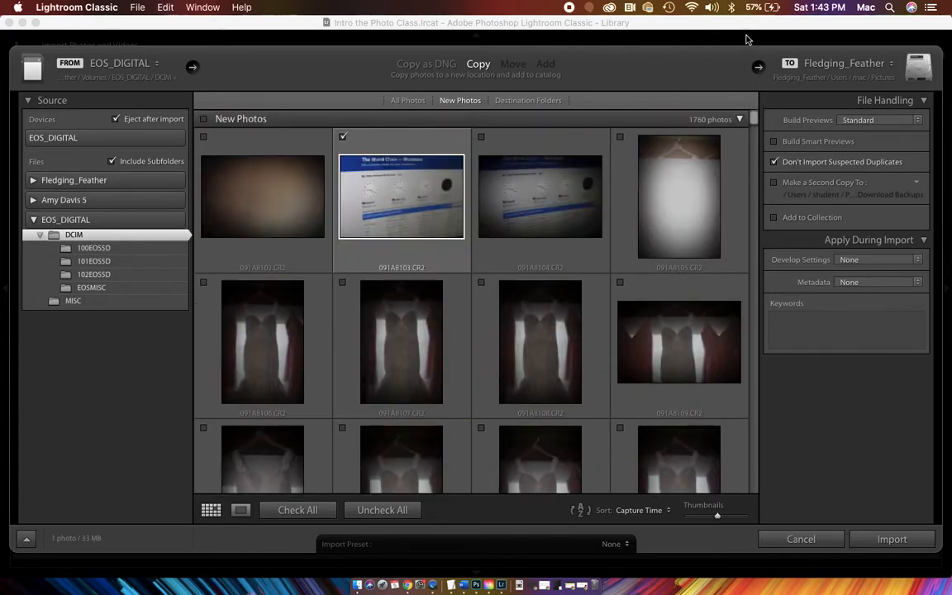
- Select the photos from 091A8103.CR2 through the last seated-bride shot before the steeple photos and mark the whole range for import
click(425, 146)
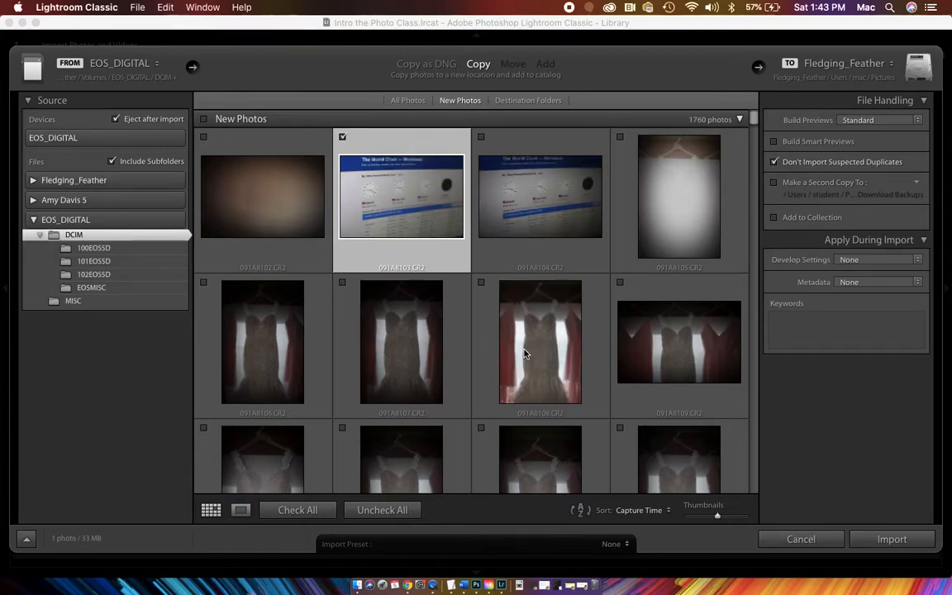
scroll(522, 334, down, 20)
scroll(524, 339, down, 20)
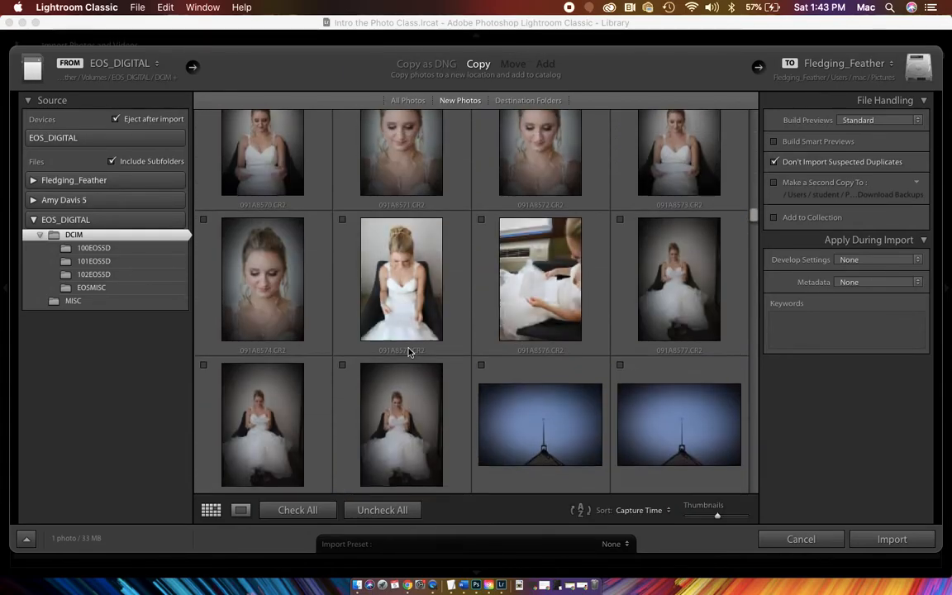
shift+click(461, 400)
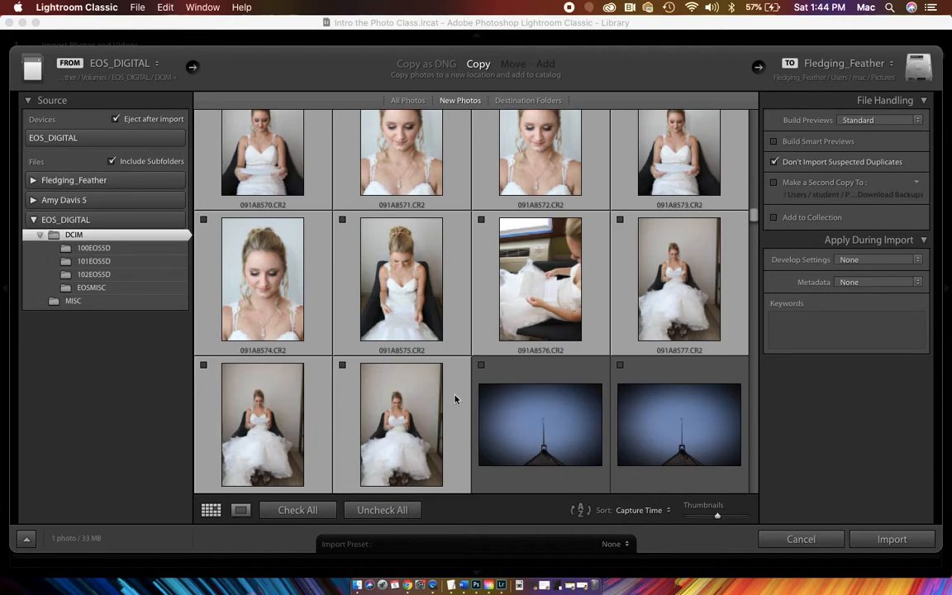
click(342, 366)
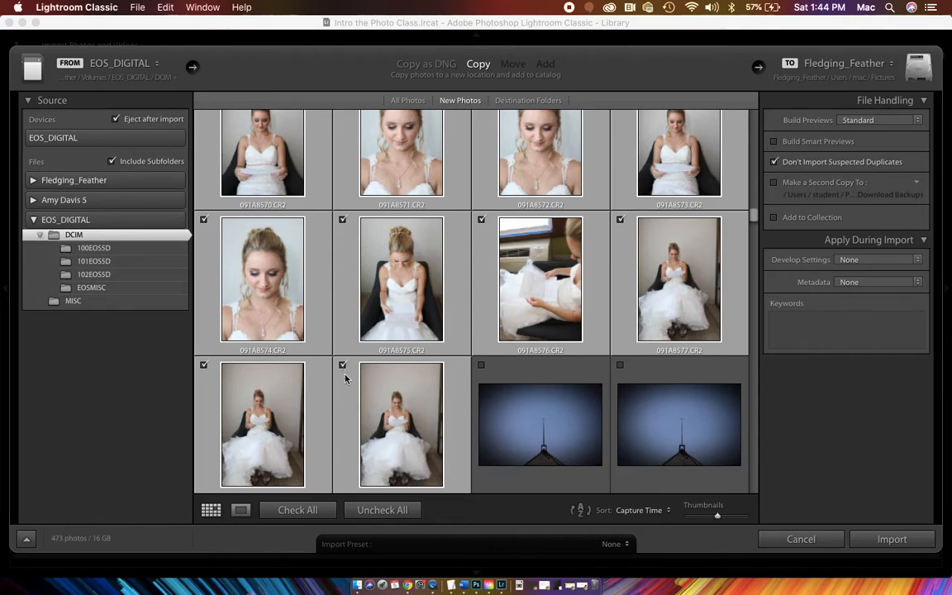
scroll(369, 288, up, 10)
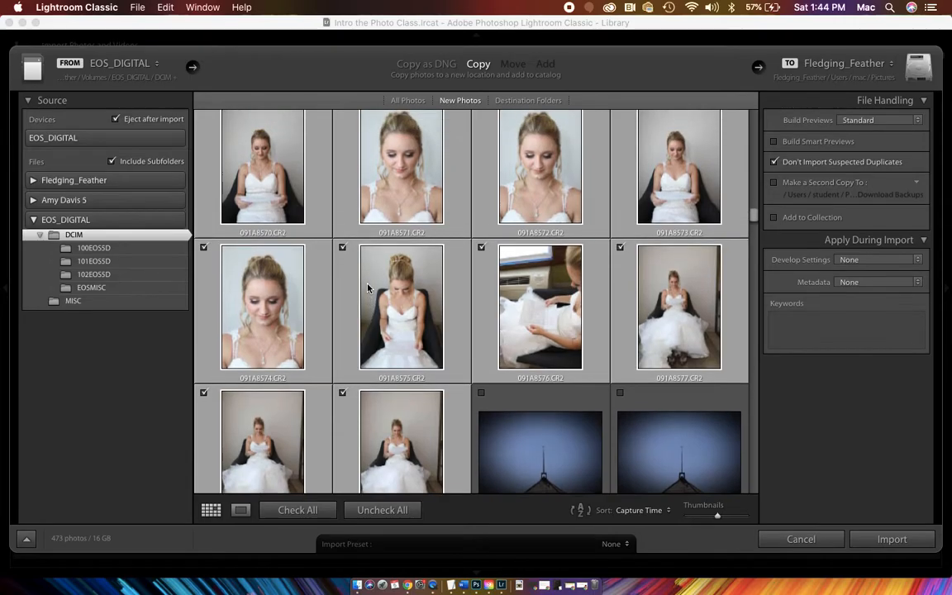
scroll(368, 287, down, 15)
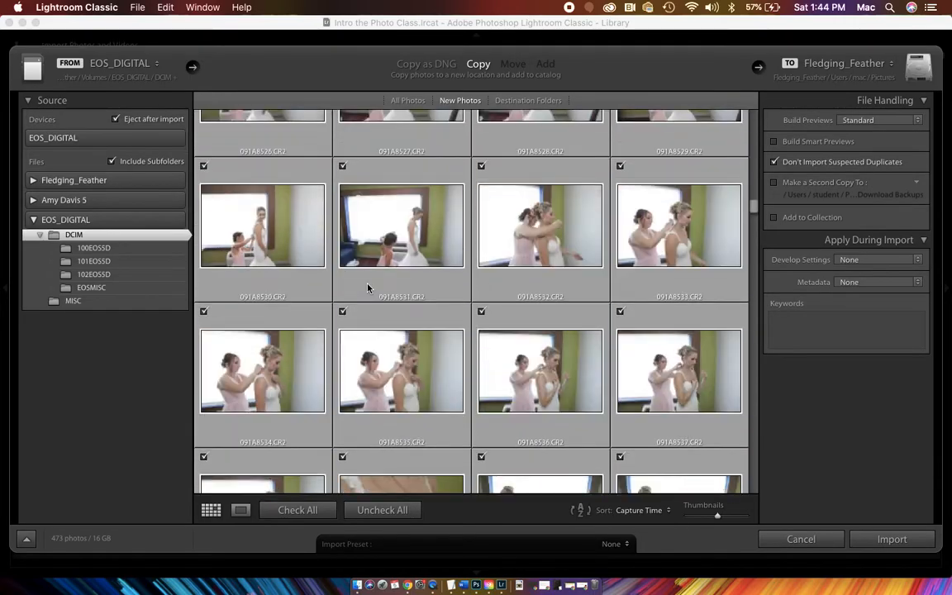
scroll(369, 287, up, 10)
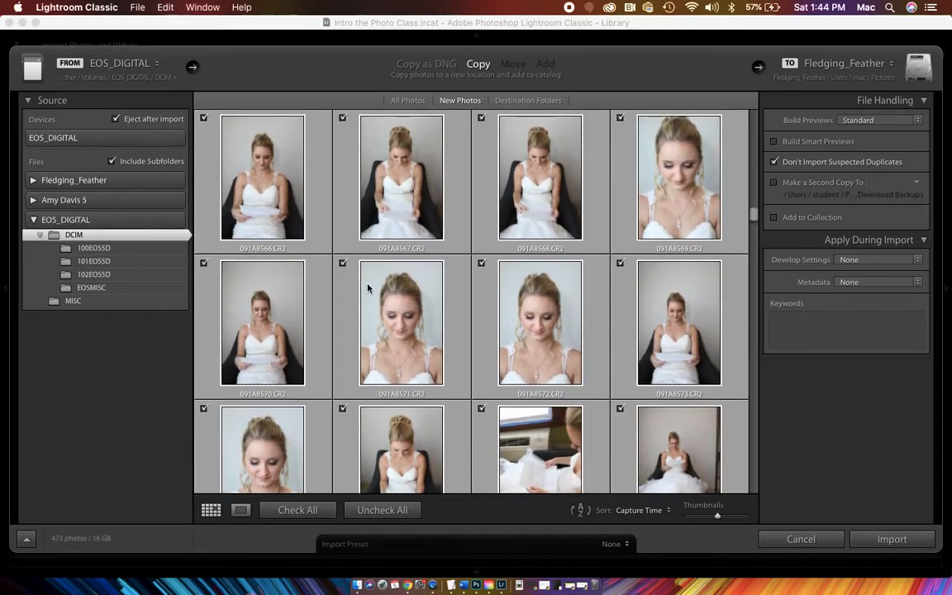
- Set the import destination to the Intro the Photo Class folder on the external drive
mouse_move(369, 287)
click(838, 70)
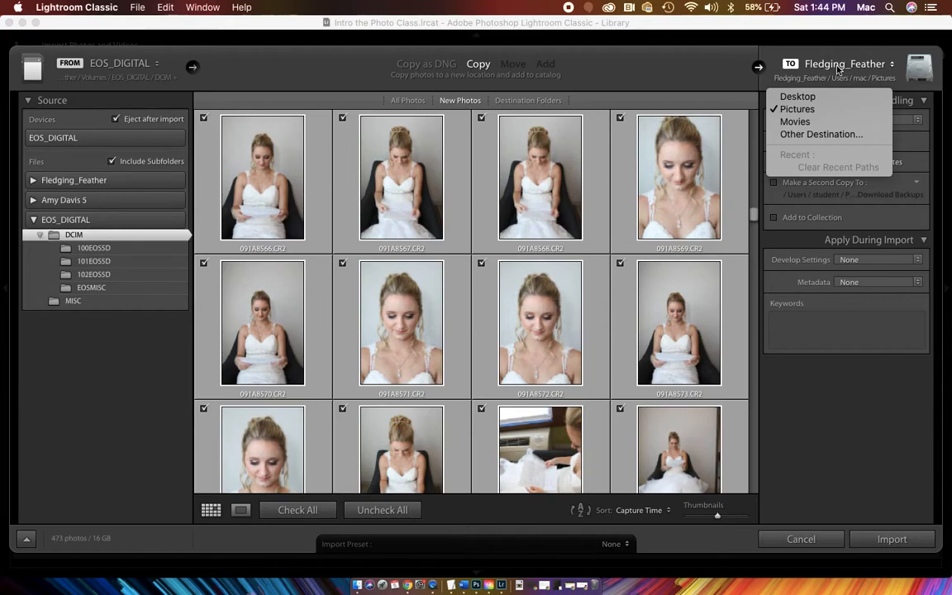
click(820, 134)
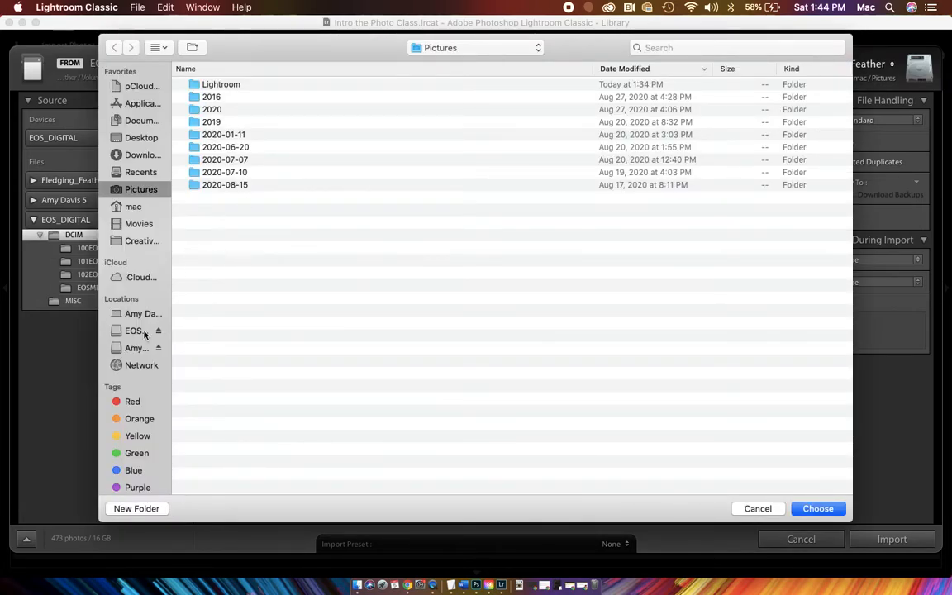
click(137, 348)
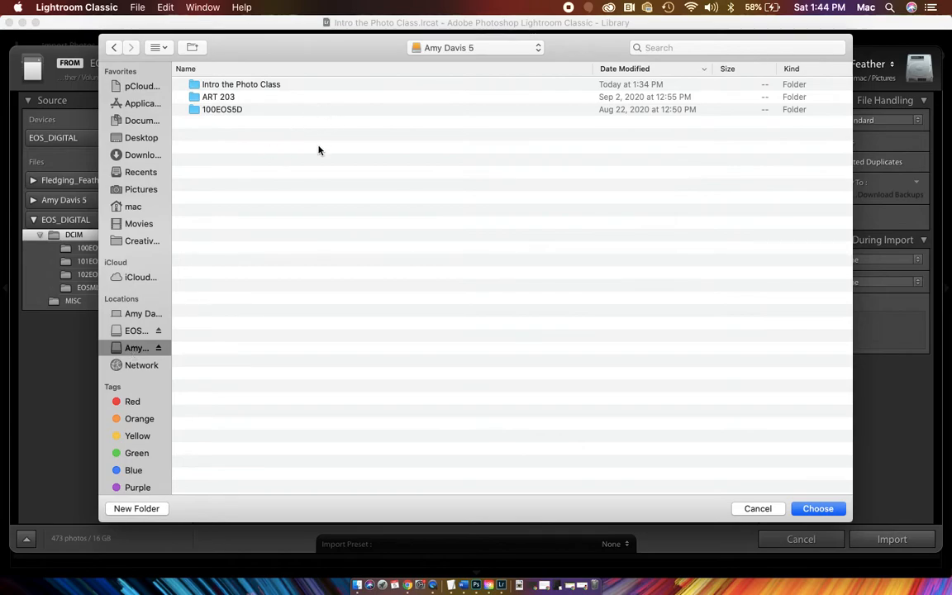
click(252, 86)
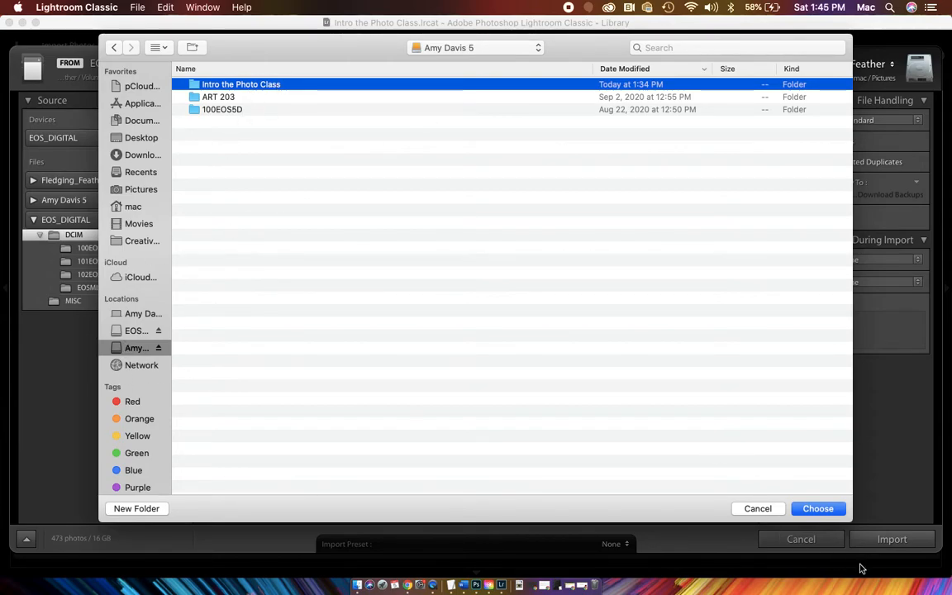
click(830, 510)
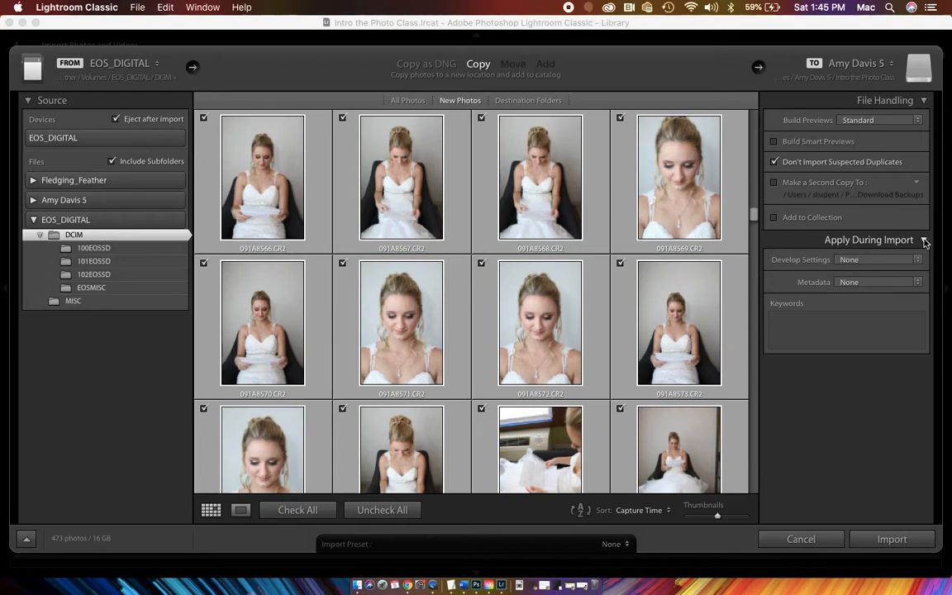
- Enter the keywords "Wedding" plus the couple's first names to apply during import, and import the marked photos
click(890, 261)
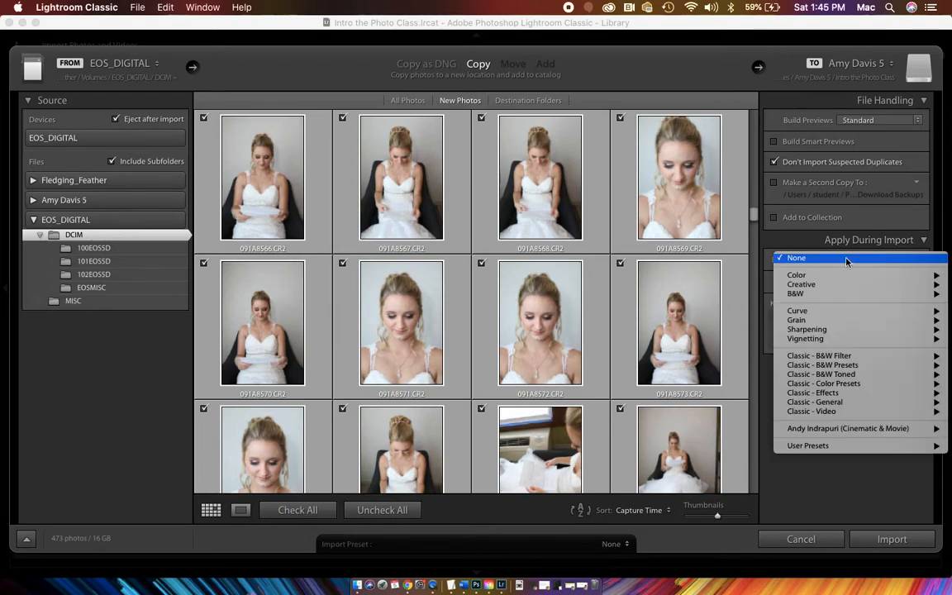
click(766, 266)
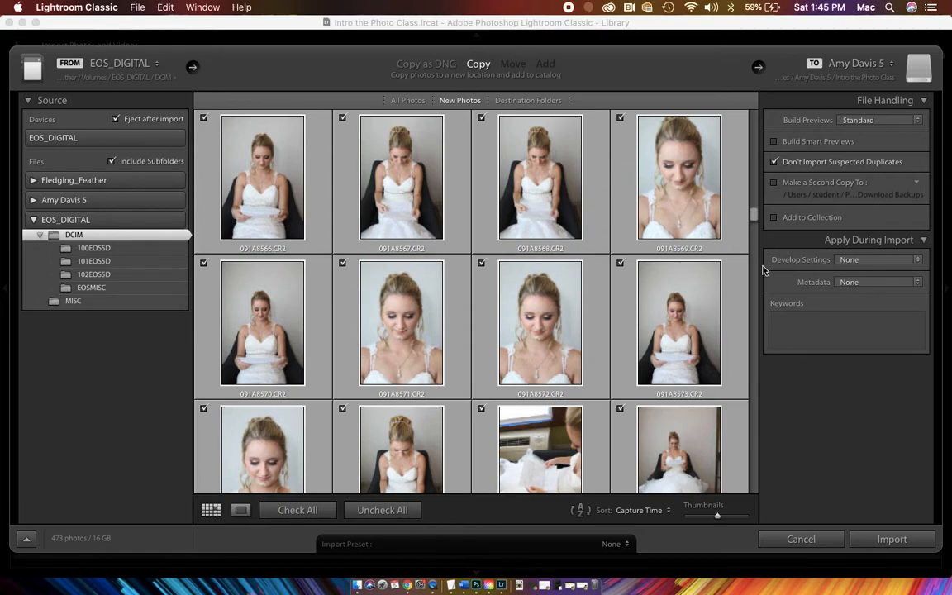
click(790, 318)
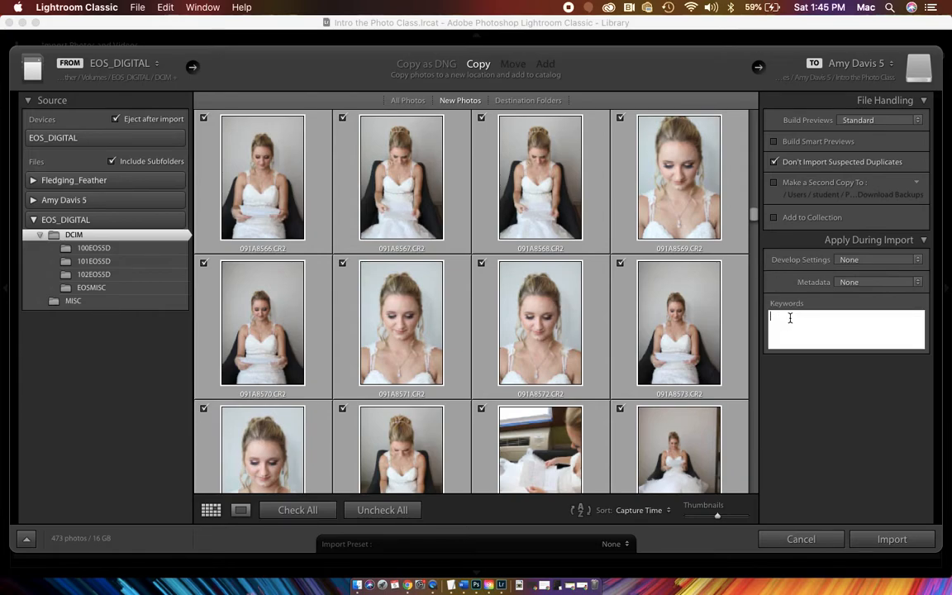
text(Wedding Brittni and Tyler)
drag(869, 336, 779, 294)
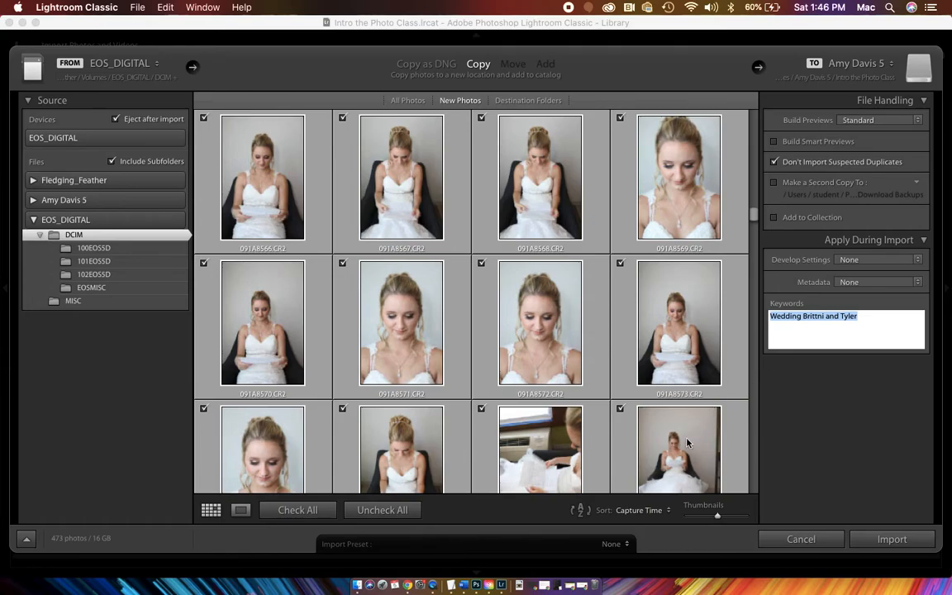
click(898, 538)
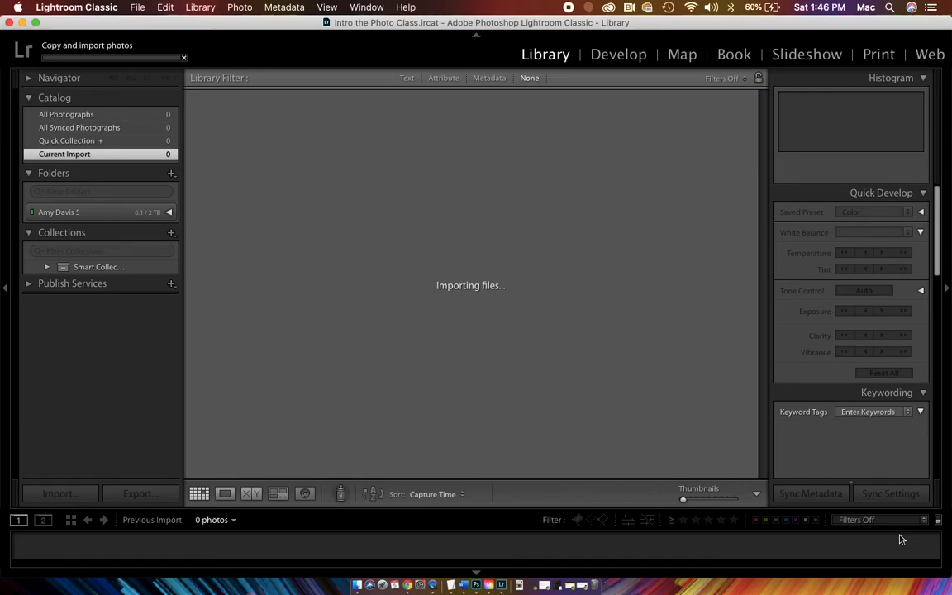